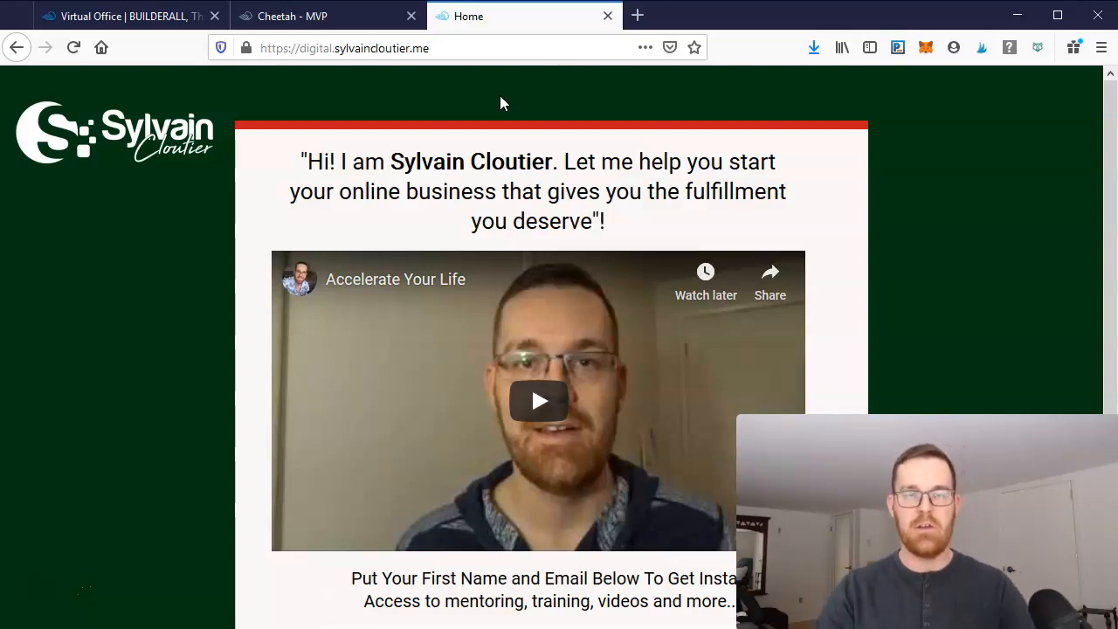
- Browse the apps available in the Builderall back office
left_click(131, 16)
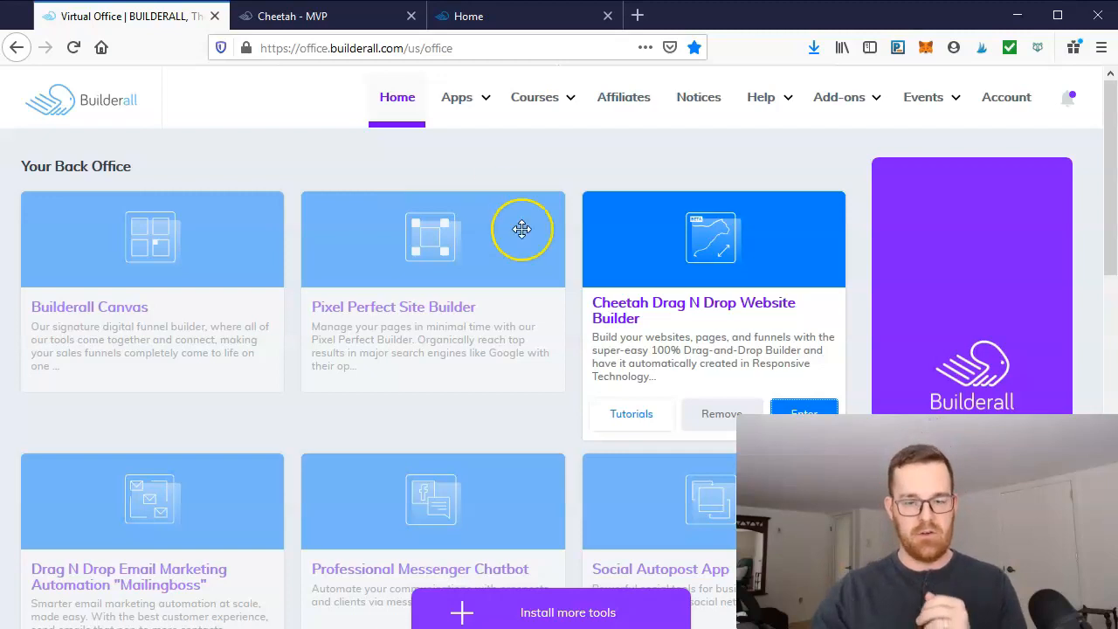
mouse_move(189, 231)
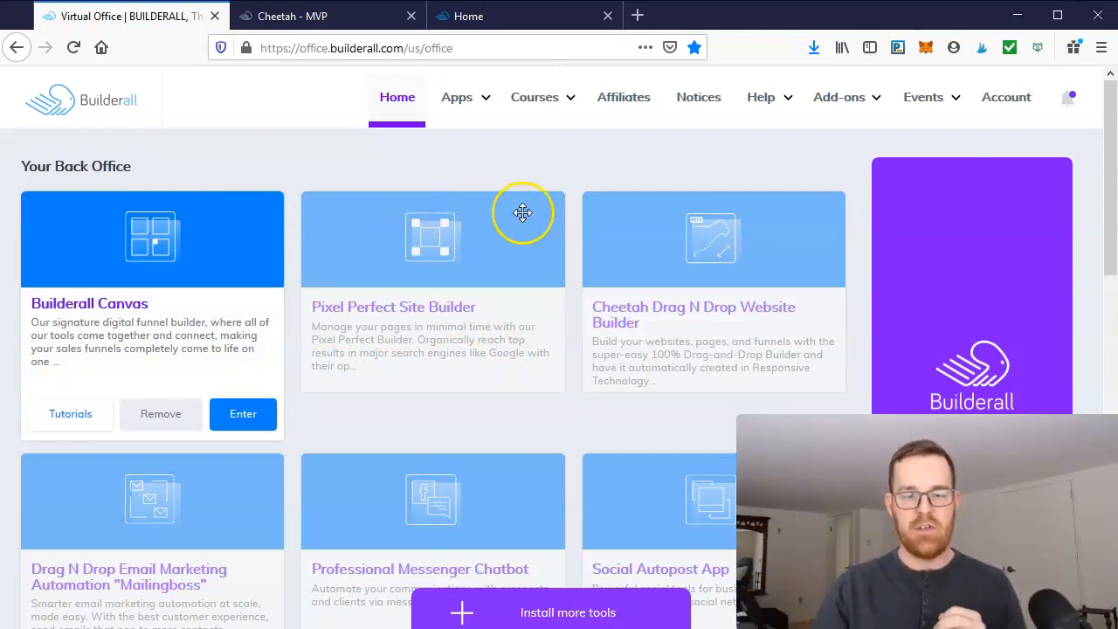
mouse_move(524, 222)
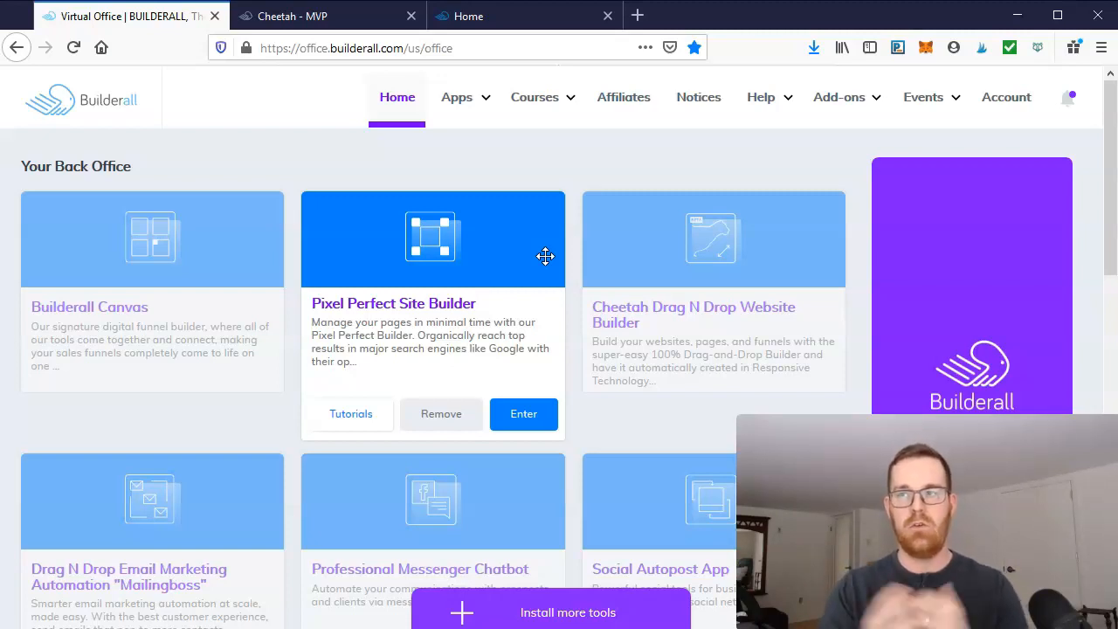
mouse_move(807, 215)
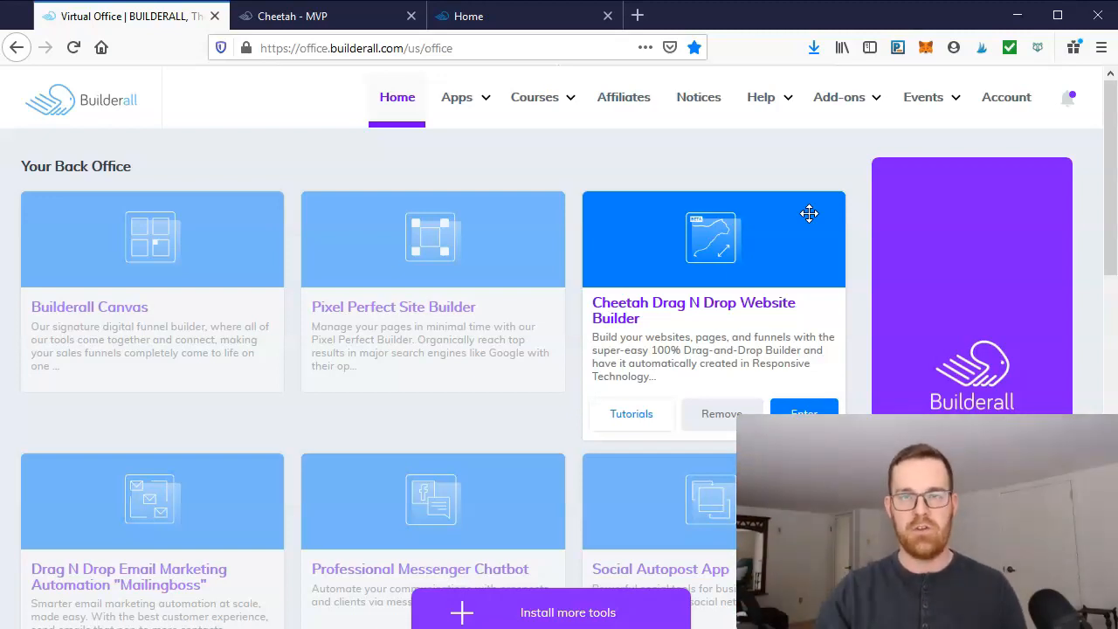
scroll(310, 417, "down", 1)
scroll(310, 416, "down", 2)
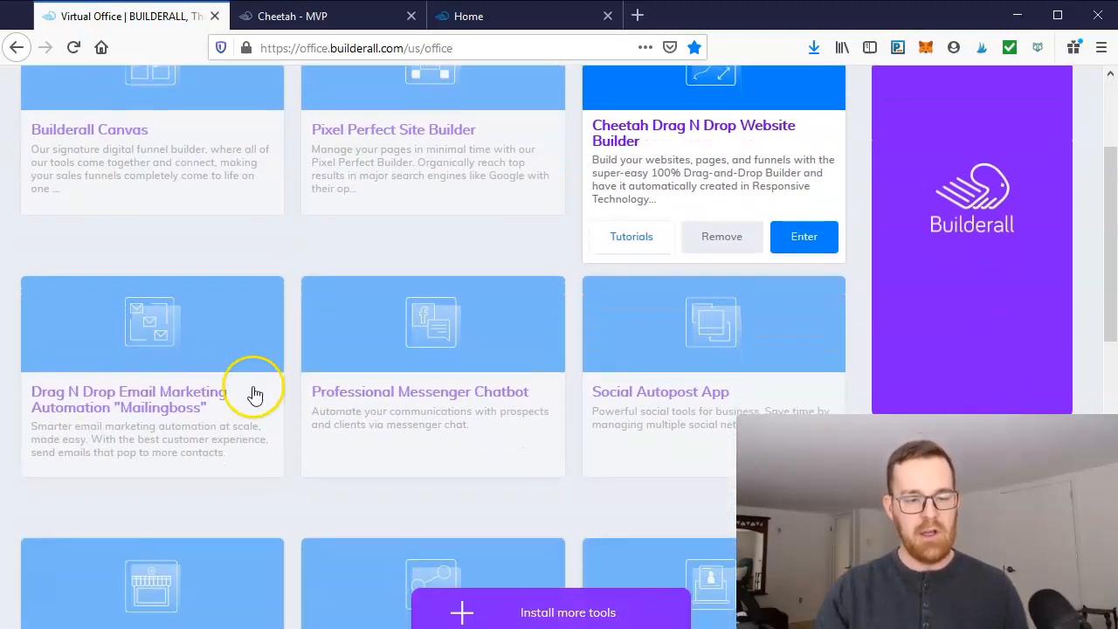
scroll(246, 288, "down", 3)
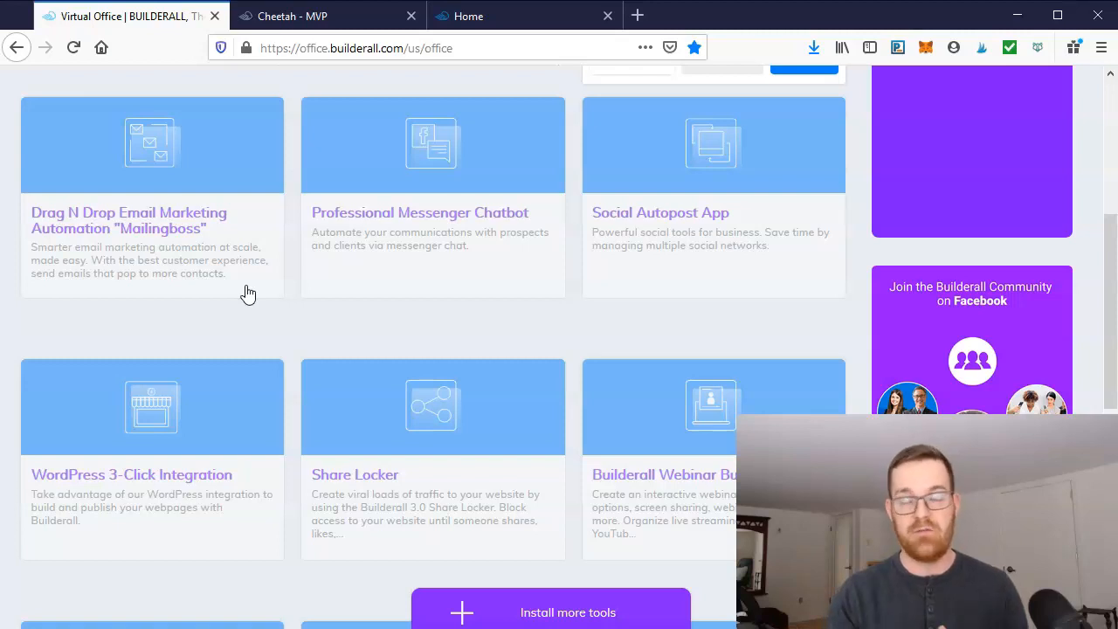
left_click(152, 367)
mouse_move(154, 370)
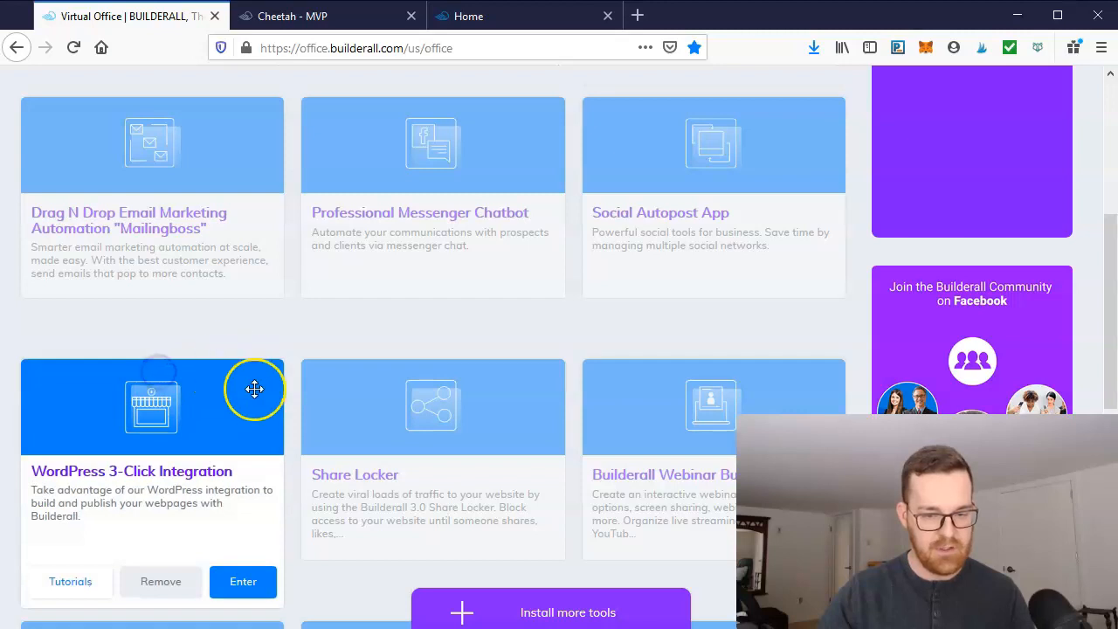
scroll(256, 391, "down", 2)
scroll(262, 397, "up", 4)
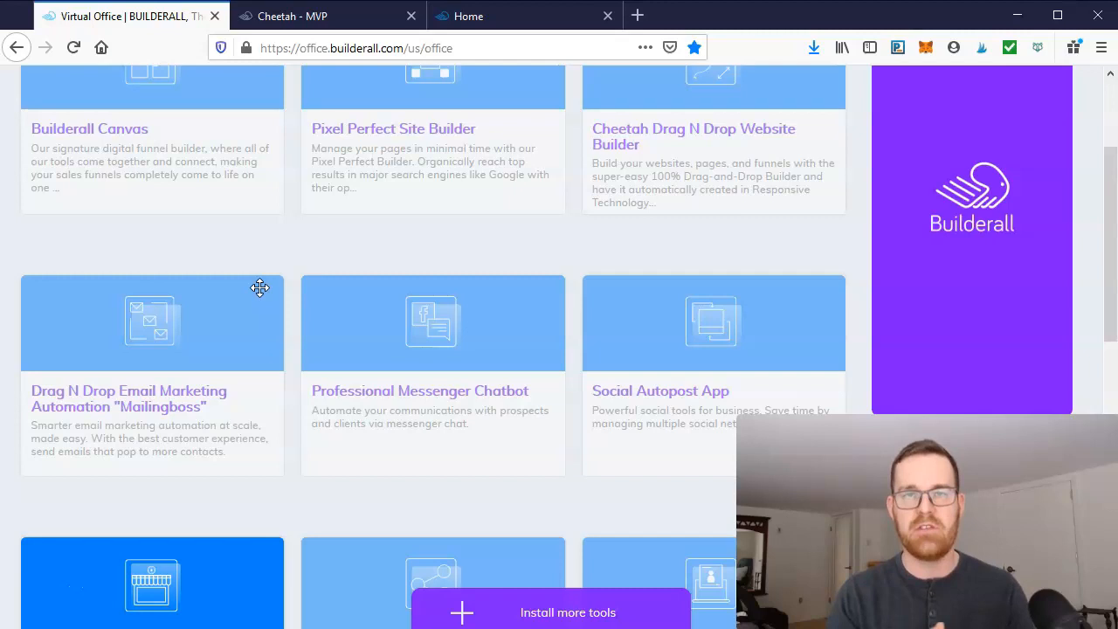
scroll(260, 288, "up", 4)
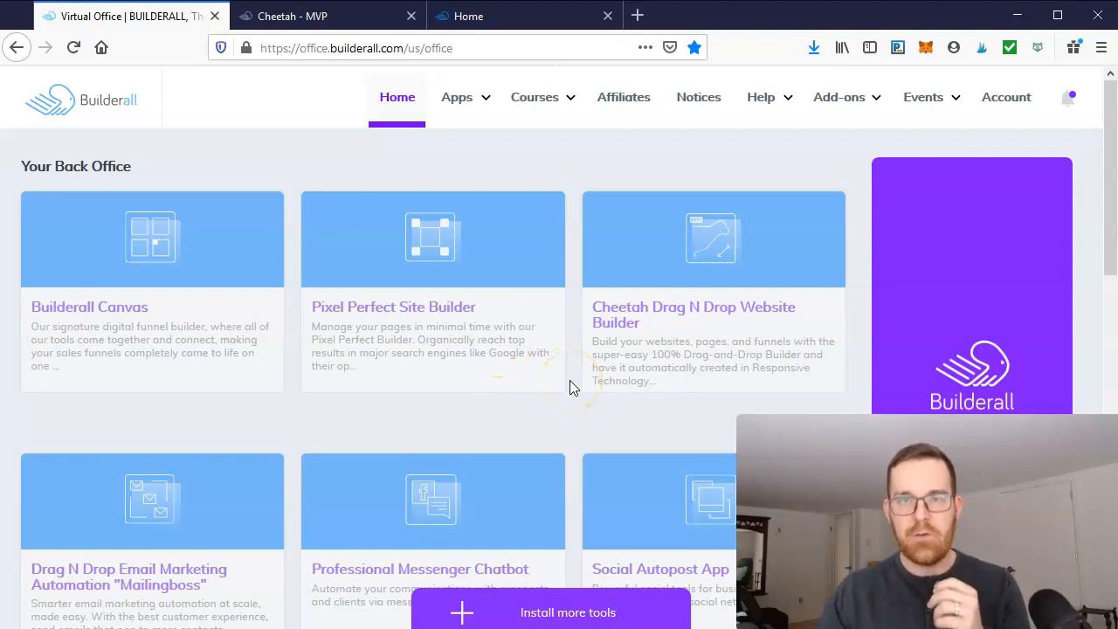
mouse_move(756, 340)
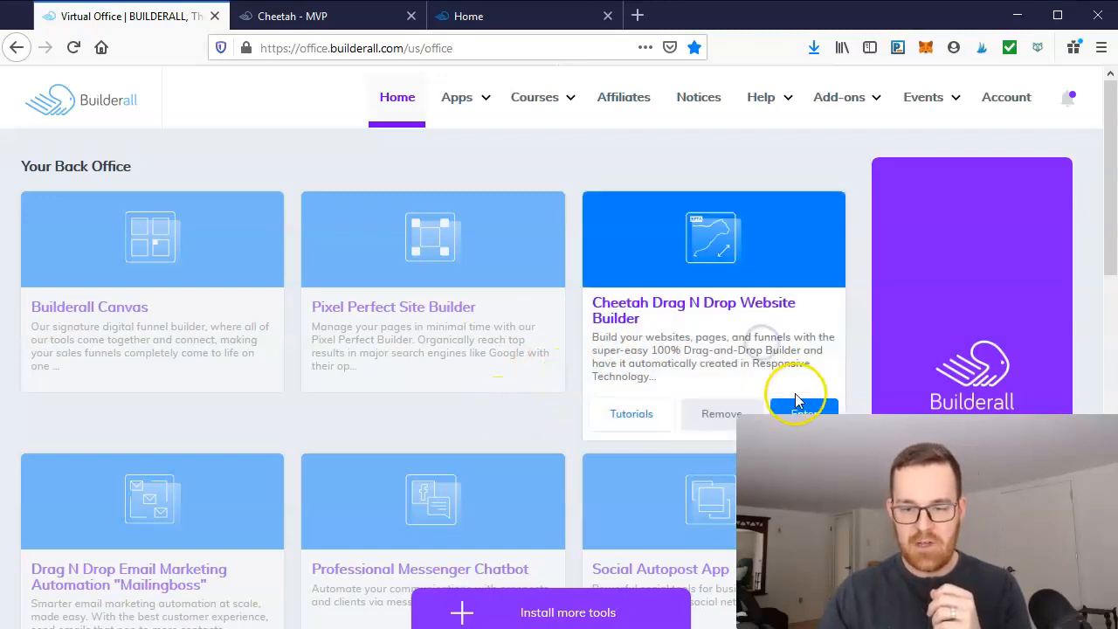
- Open the Cheetah Drag N Drop Website Builder and go to the My Sites list
left_click(805, 412)
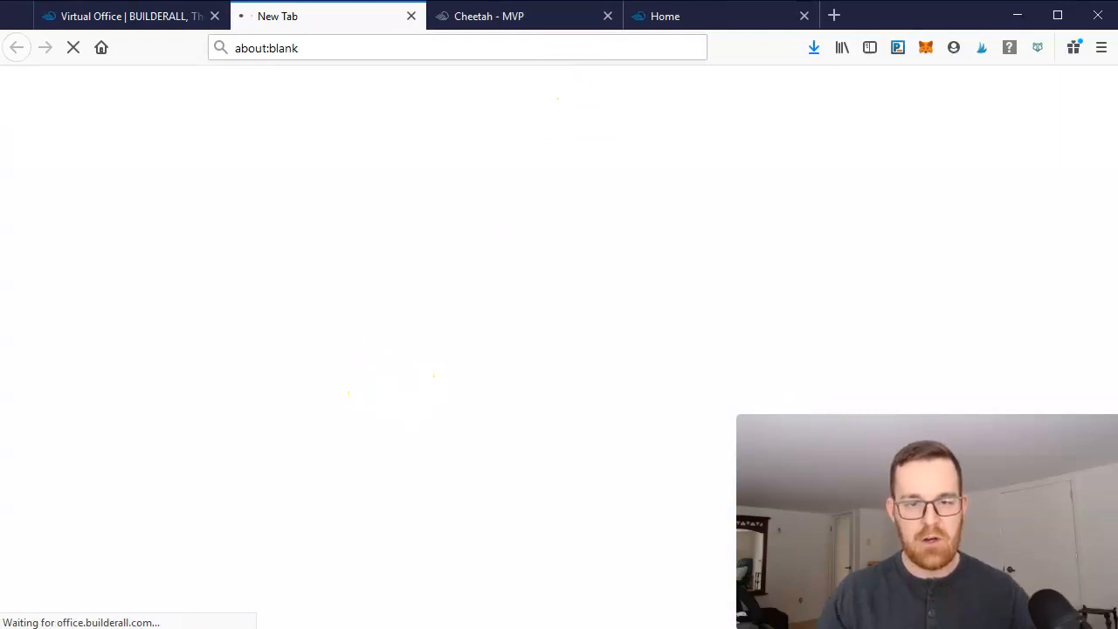
left_click(566, 12)
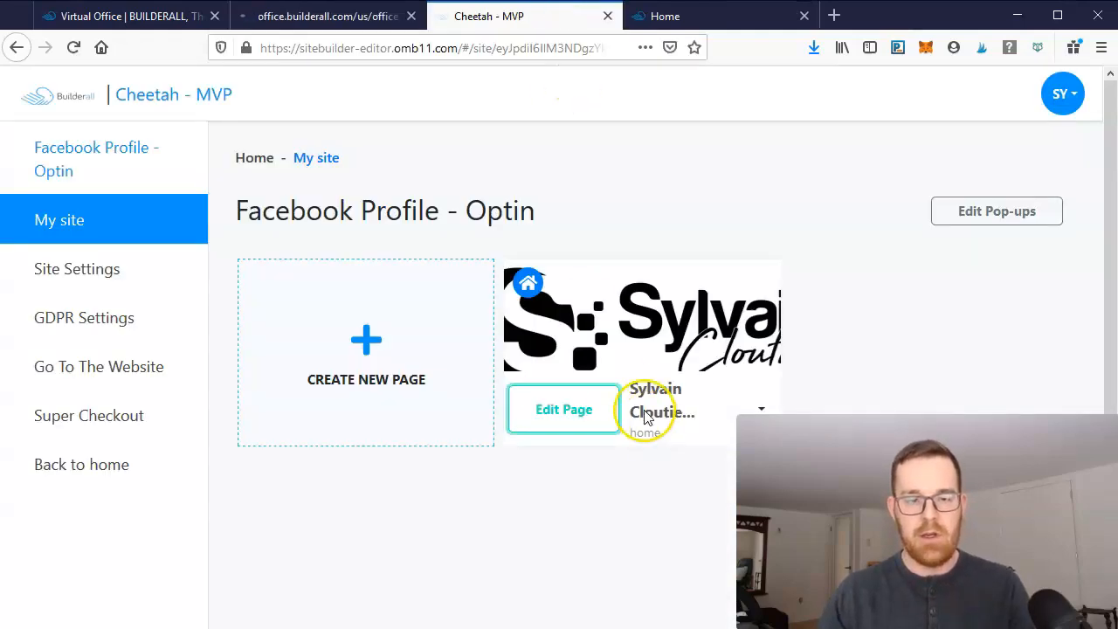
left_click(609, 15)
left_click(311, 21)
left_click(381, 224)
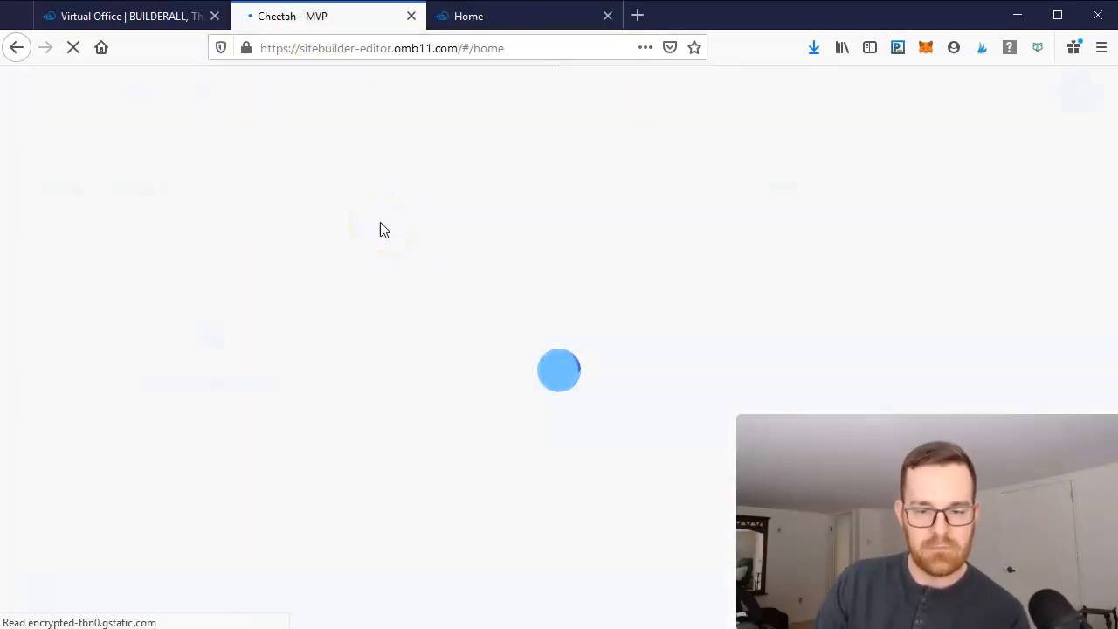
left_click(406, 411)
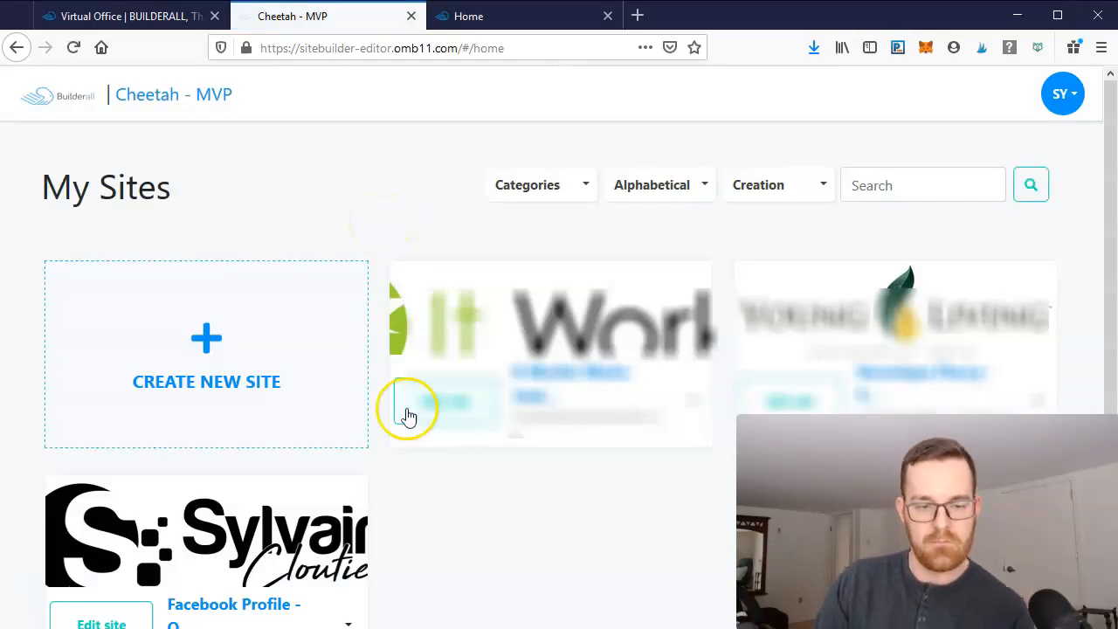
scroll(512, 419, "down", 1)
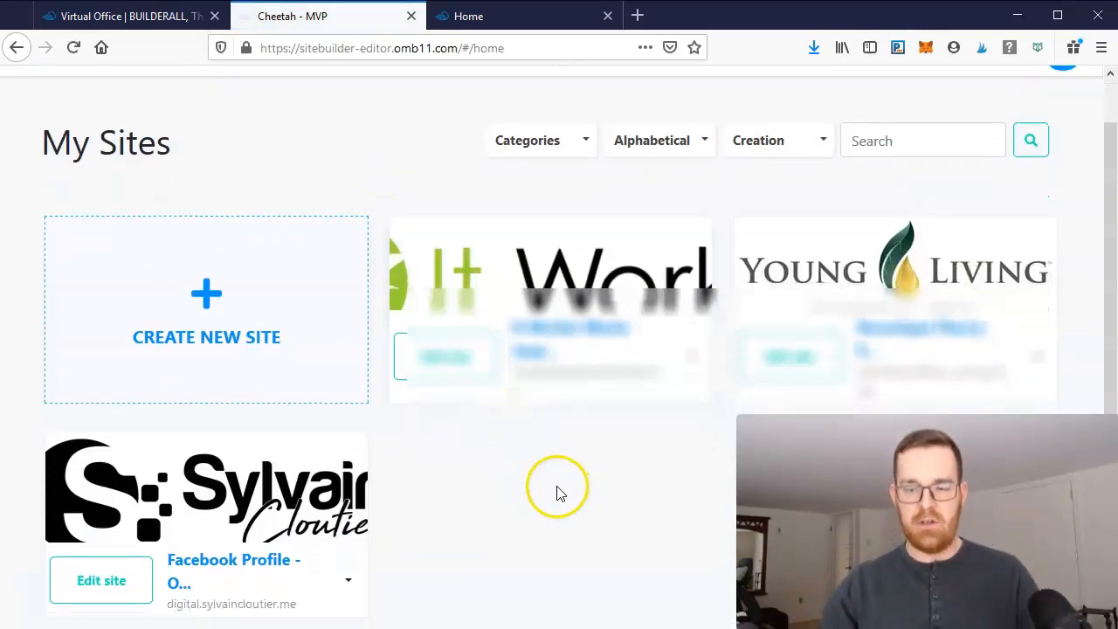
scroll(550, 480, "up", 1)
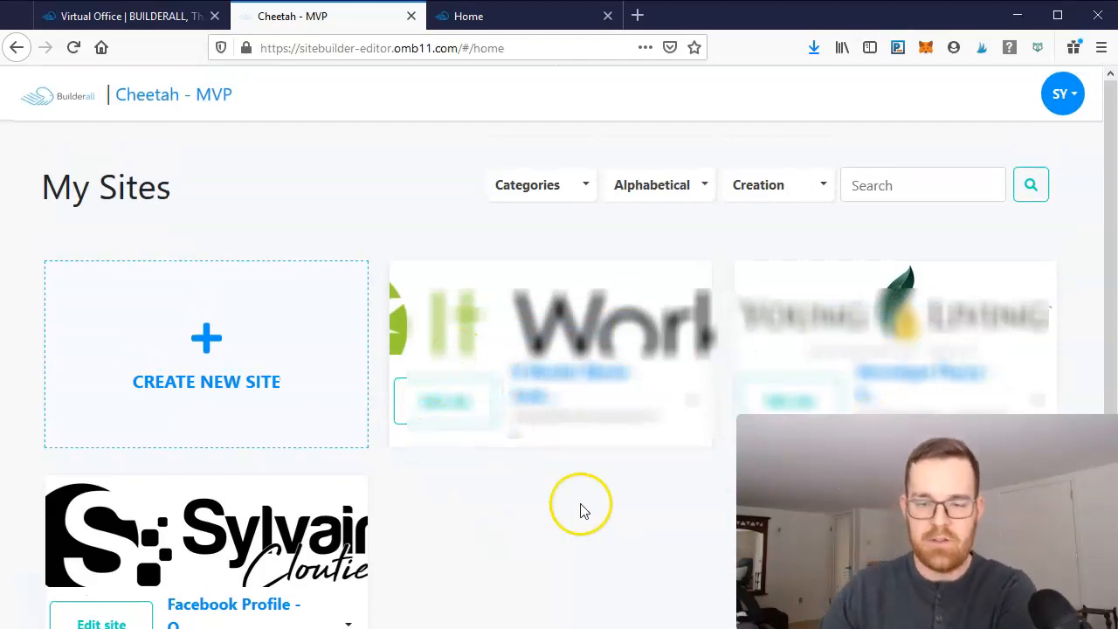
- Create a new site titled Youtube Test using the Blank Template option
left_click(167, 337)
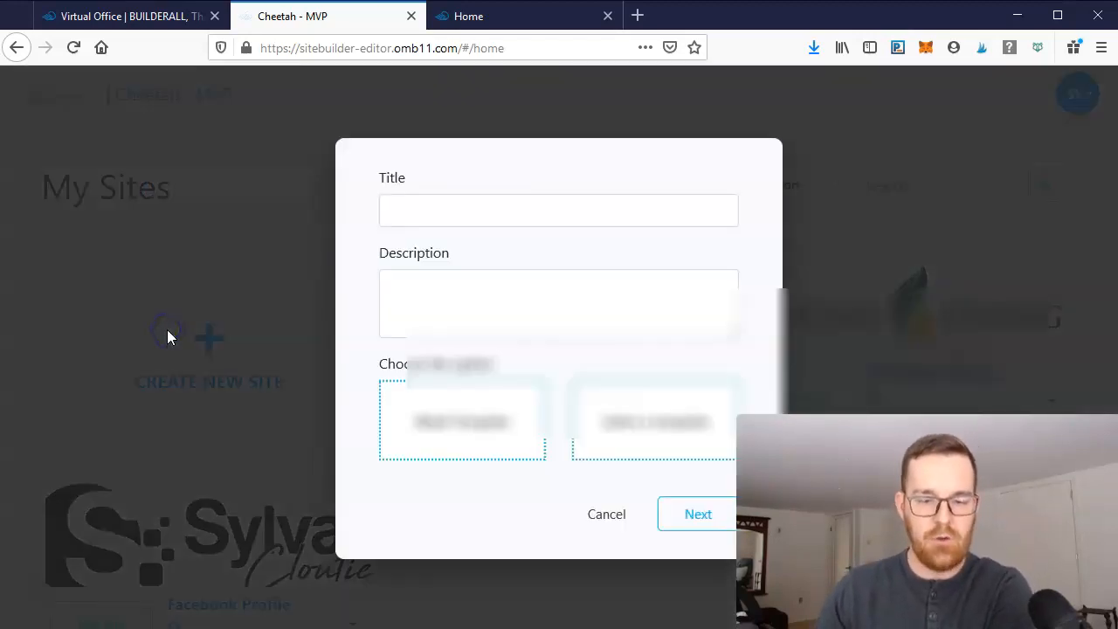
left_click(471, 212)
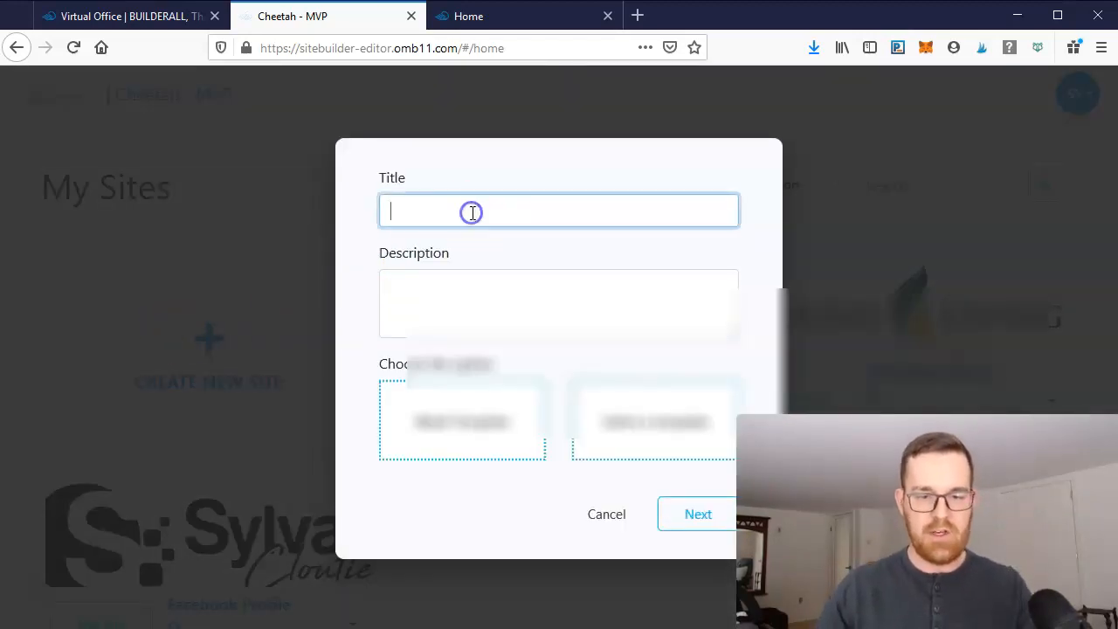
type("Youtu")
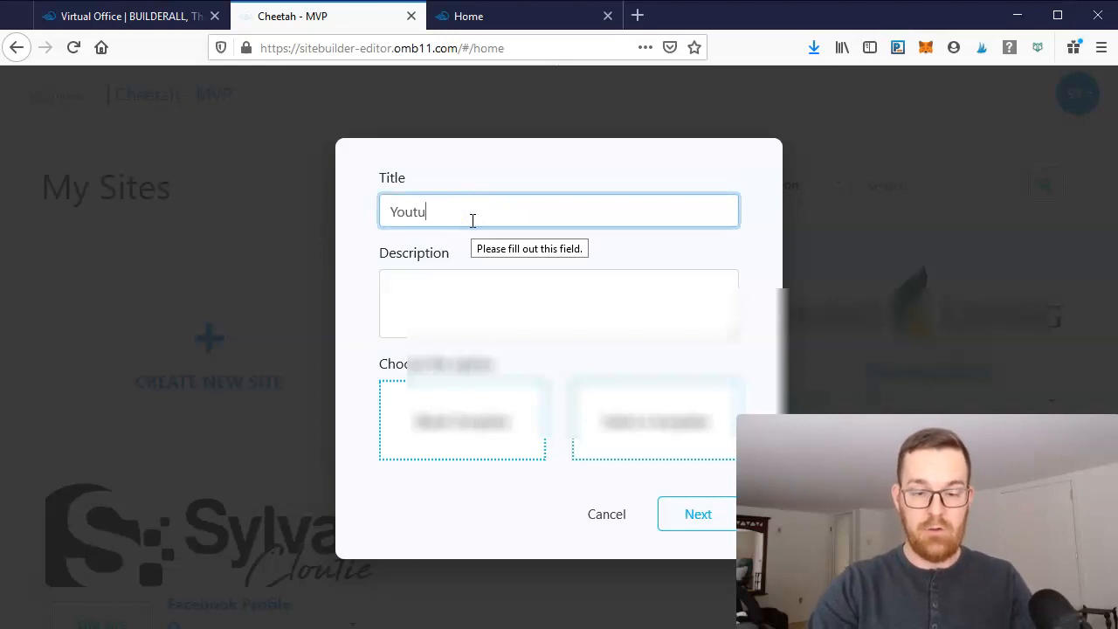
type("be Test")
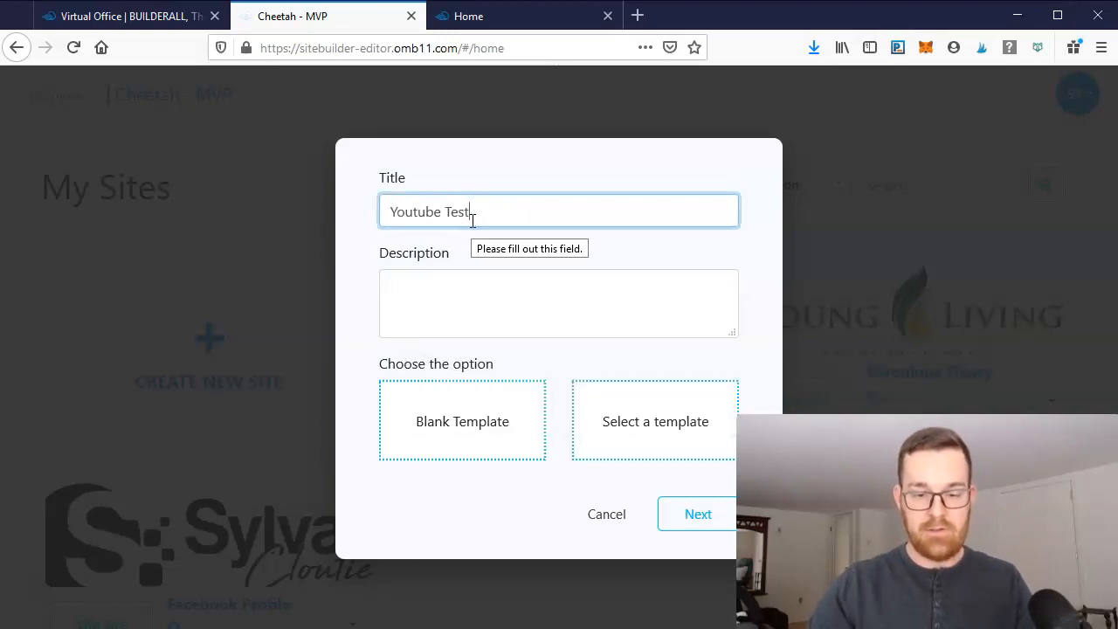
left_click(467, 425)
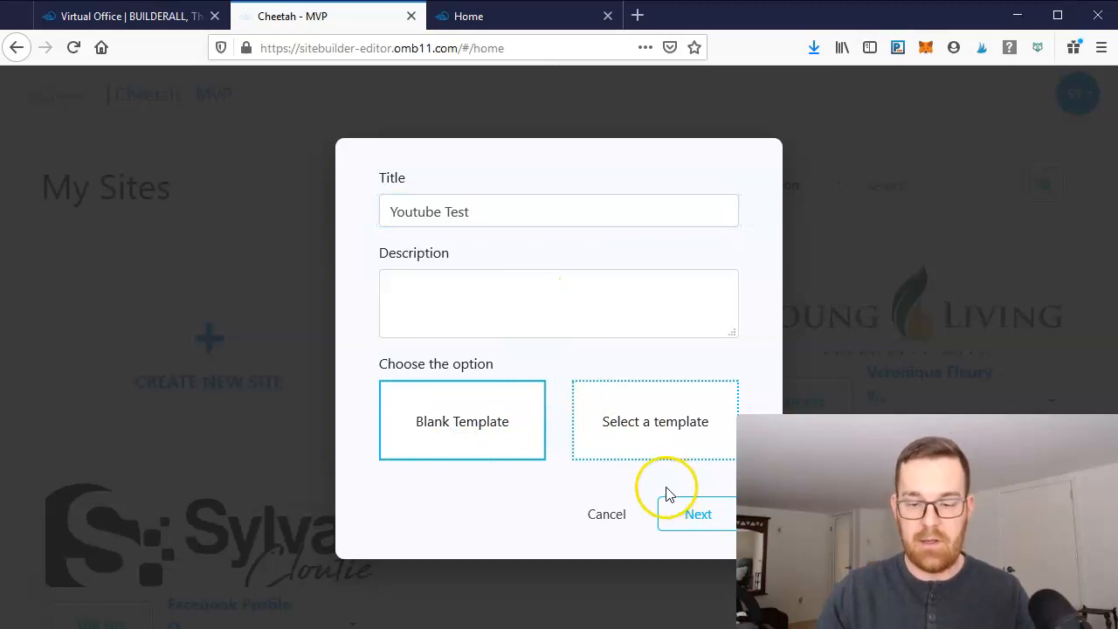
left_click(702, 530)
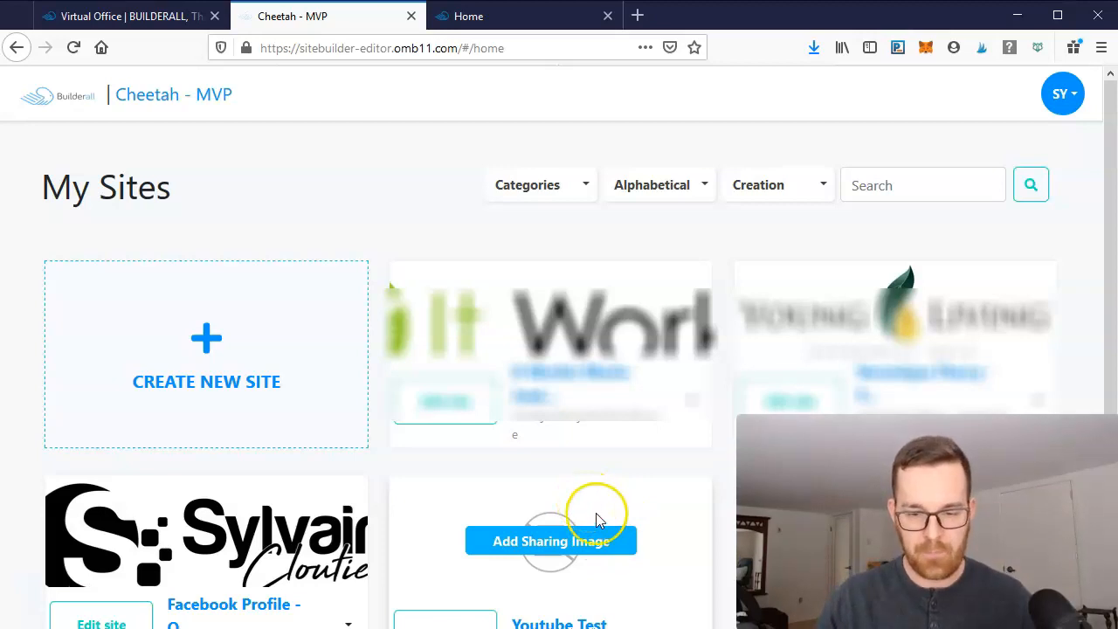
- Open the Youtube Test site and review its site settings before returning to its page list
scroll(596, 513, "down", 1)
left_click(469, 587)
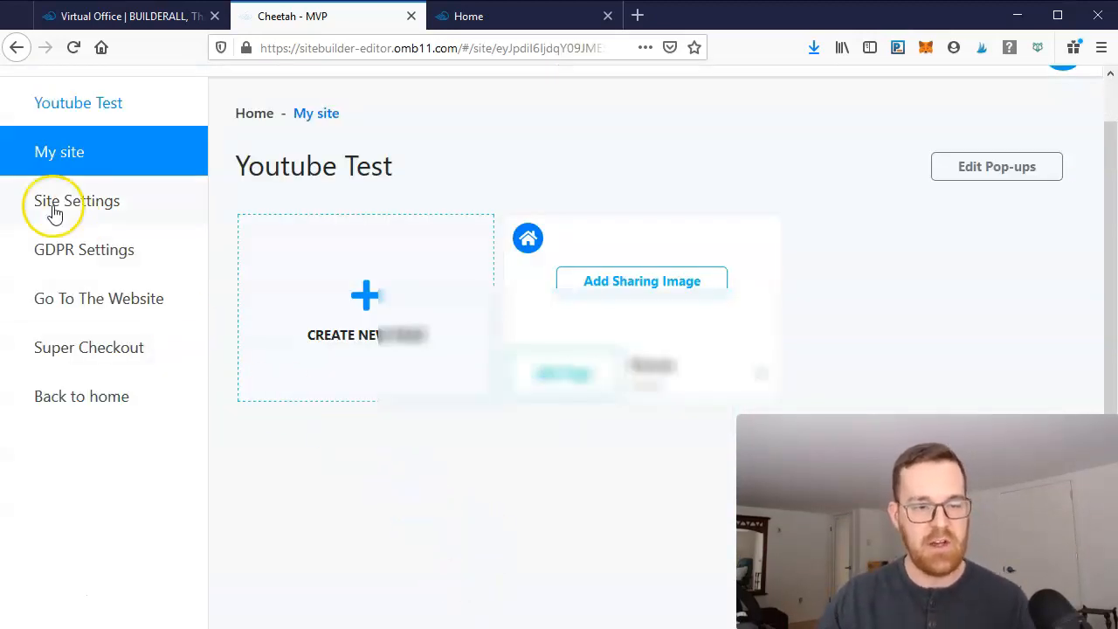
left_click(61, 203)
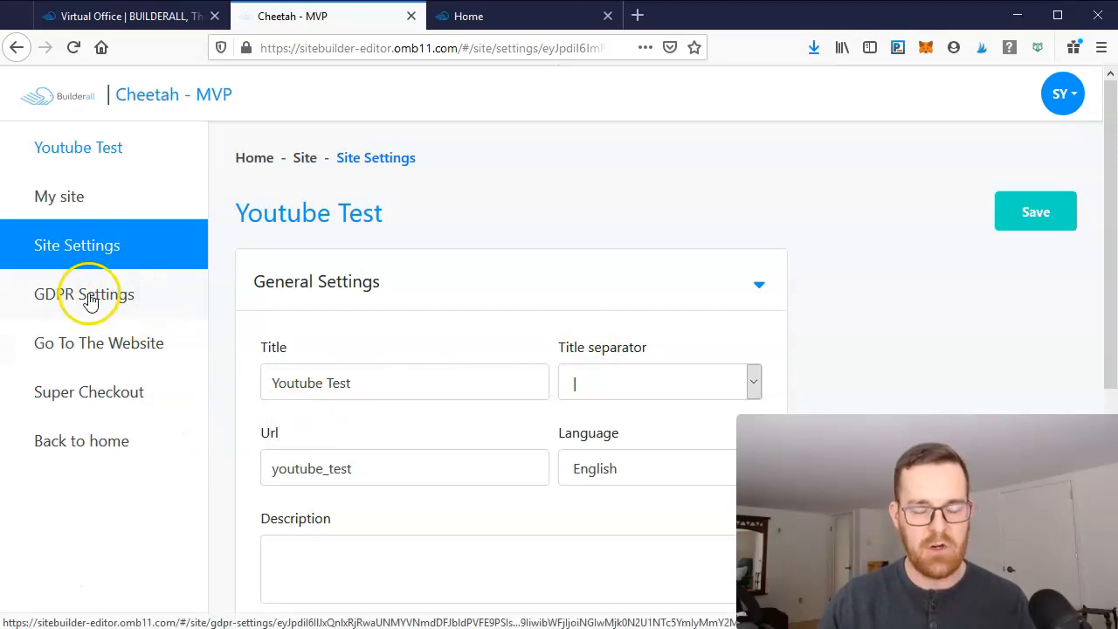
left_click(73, 195)
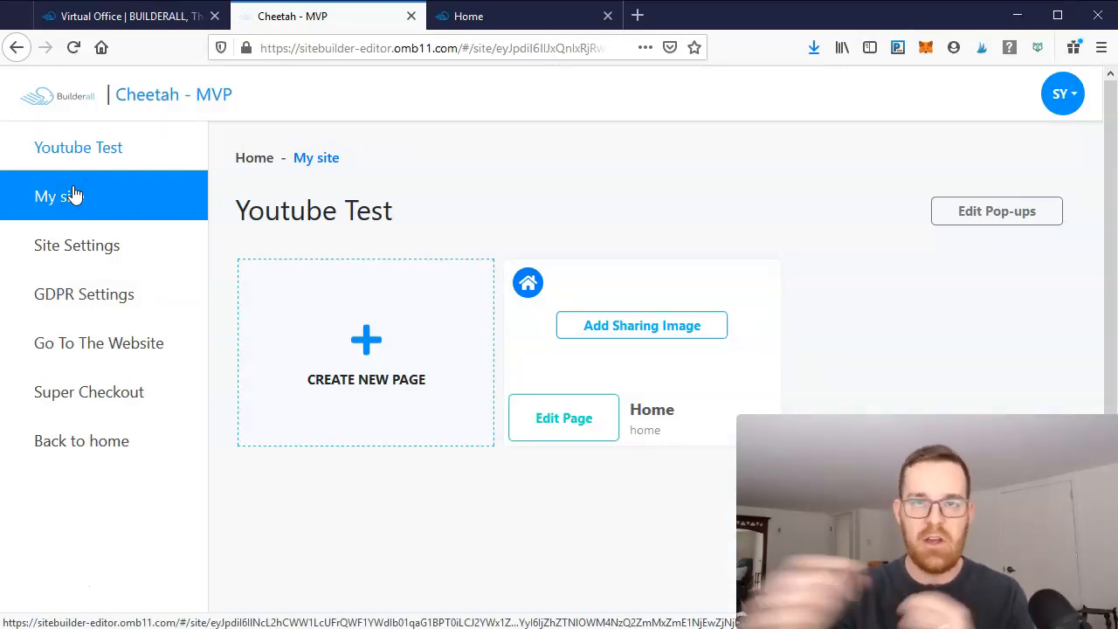
- Create a new page named Youtube Test, copying the name into the page title, and save it
left_click(345, 375)
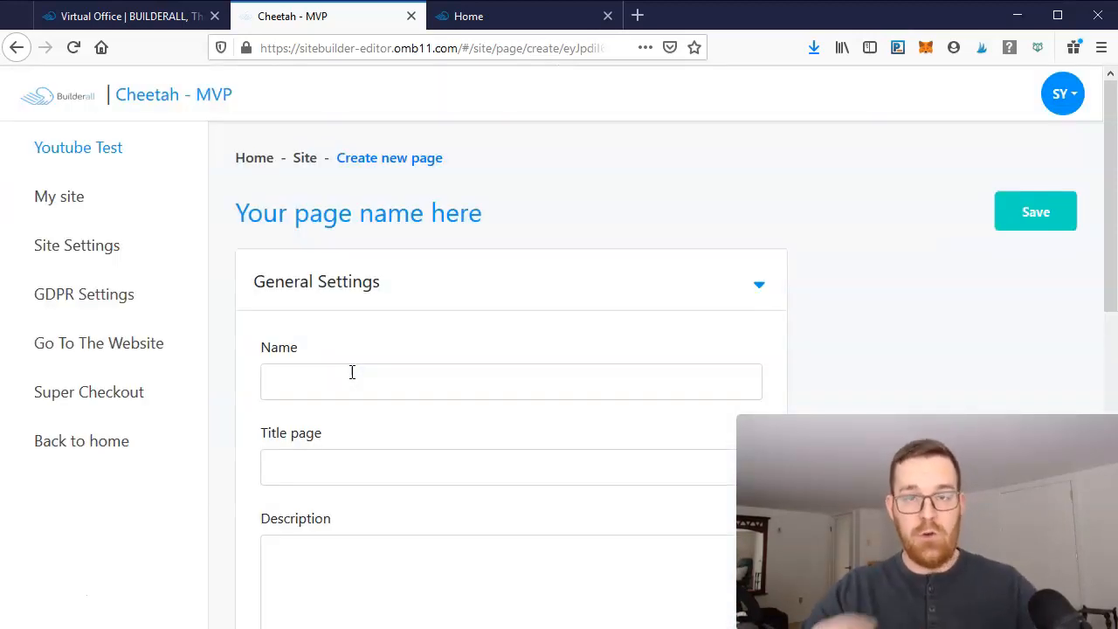
scroll(401, 329, "down", 3)
left_click(371, 216)
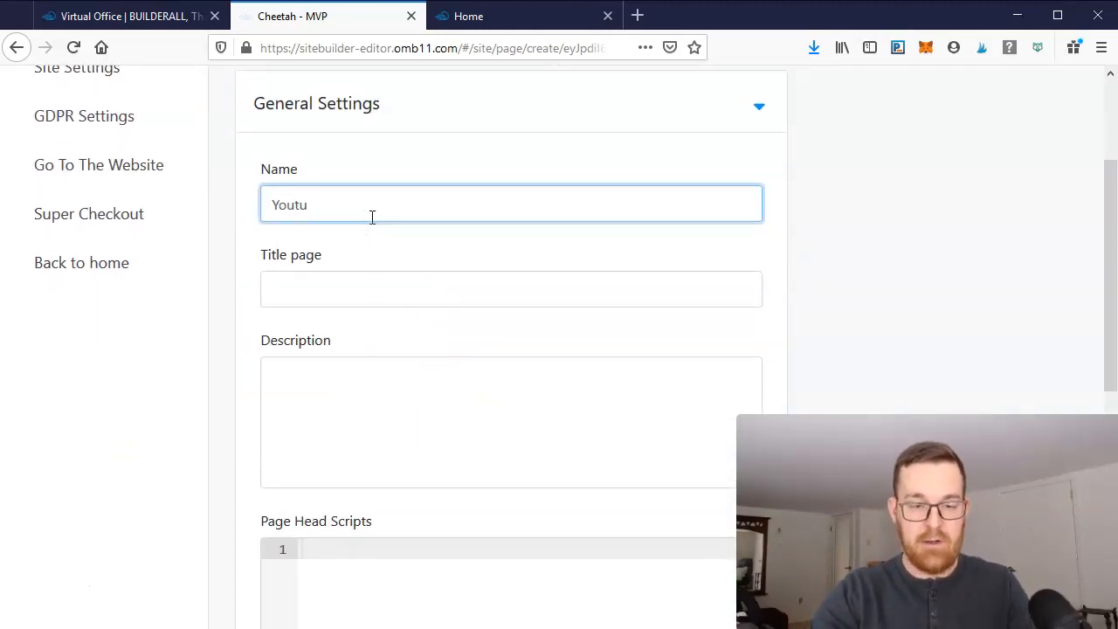
left_click(367, 289)
left_click_drag(357, 190, 195, 193)
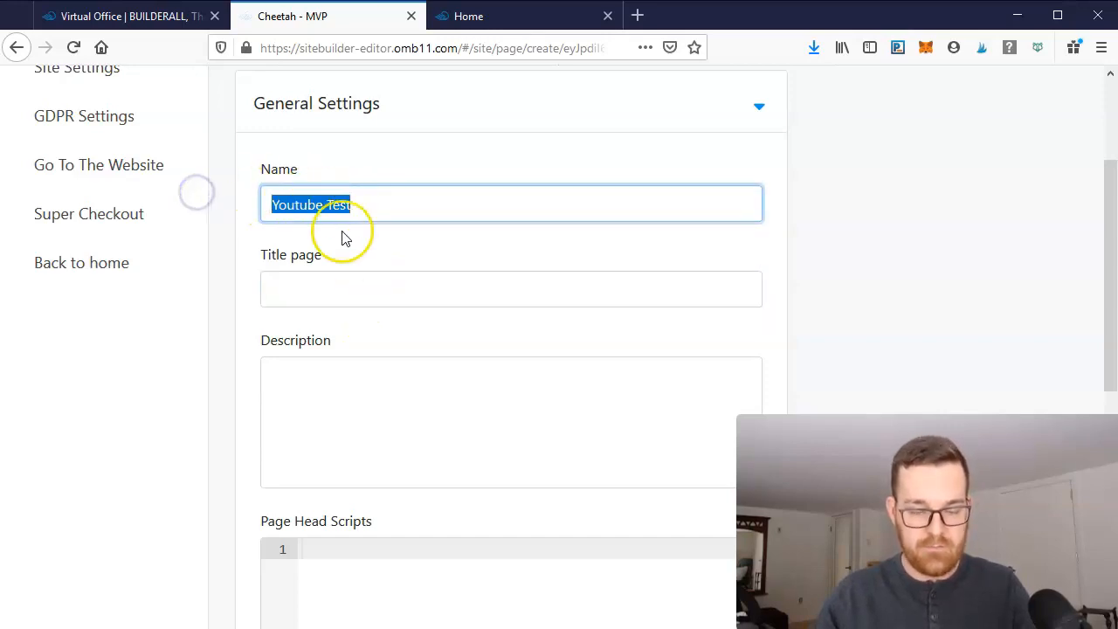
left_click(347, 274)
scroll(425, 343, "down", 5)
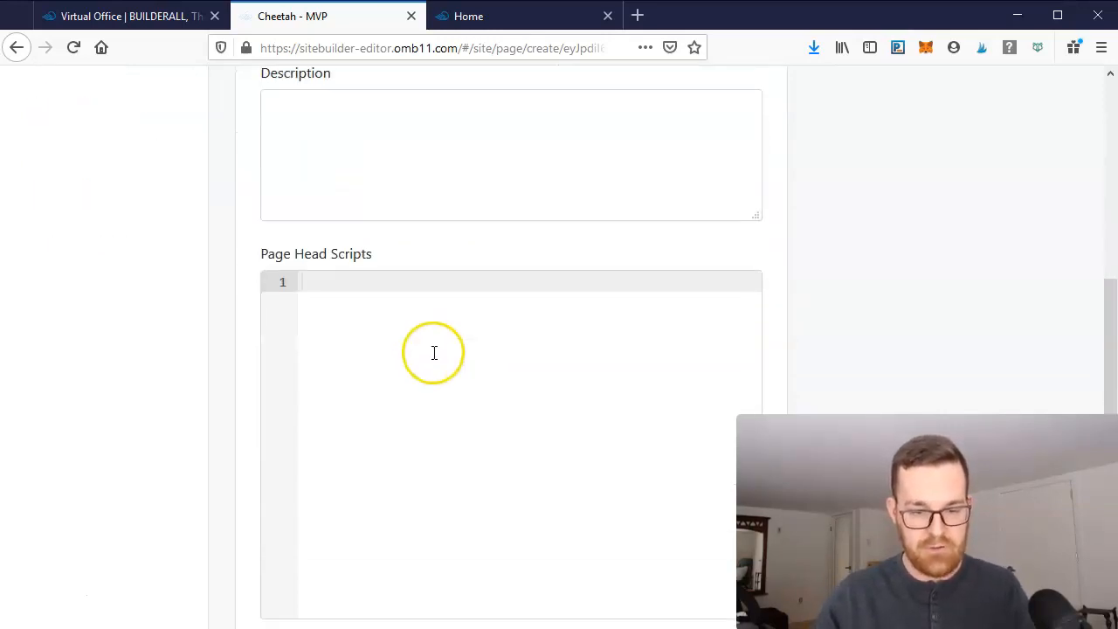
scroll(434, 352, "down", 1)
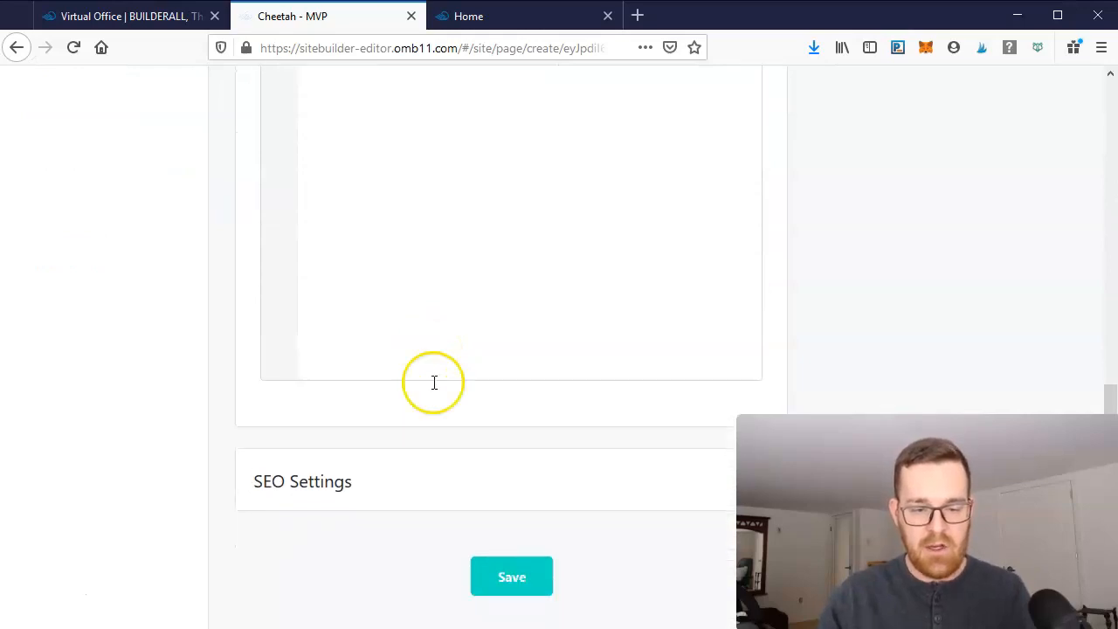
left_click(534, 569)
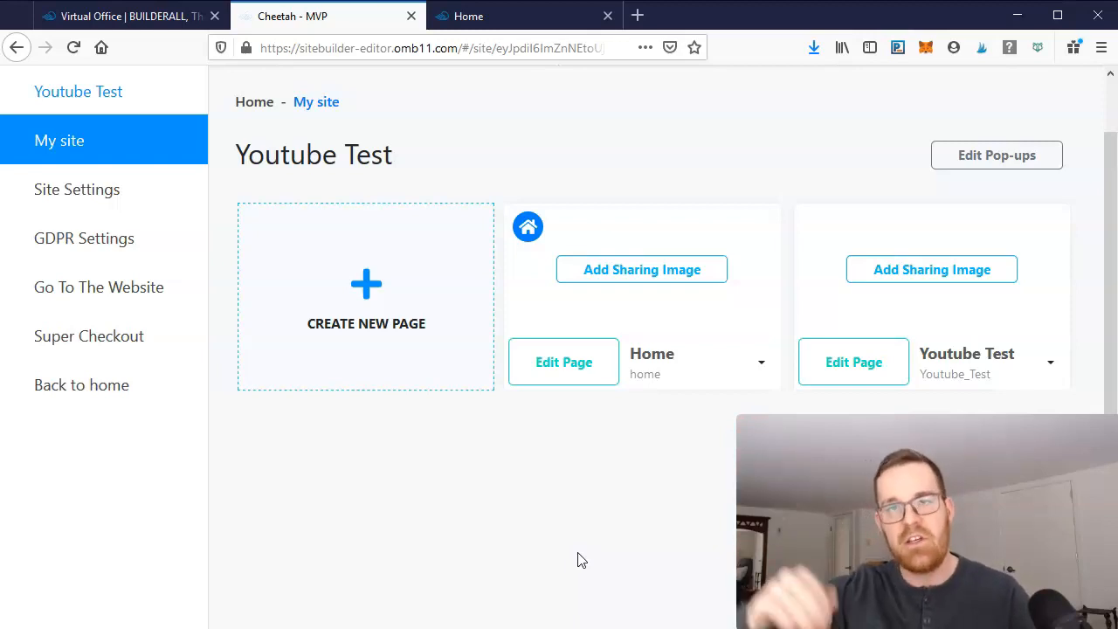
- Open the Home page in the editor and turn on the ruler
left_click(532, 361)
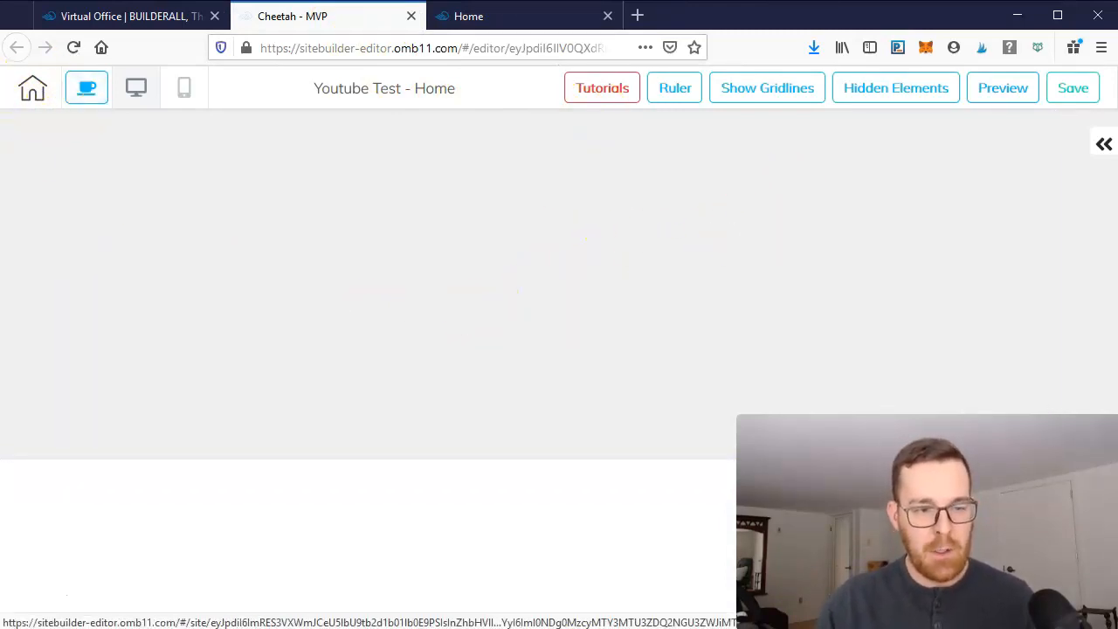
left_click(91, 90)
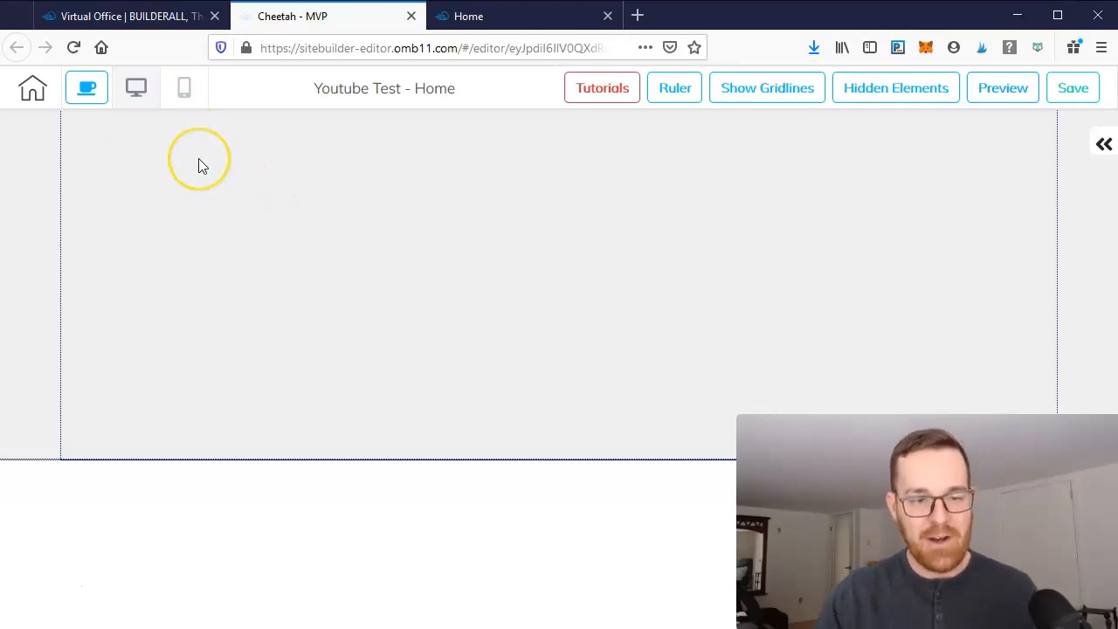
left_click(149, 103)
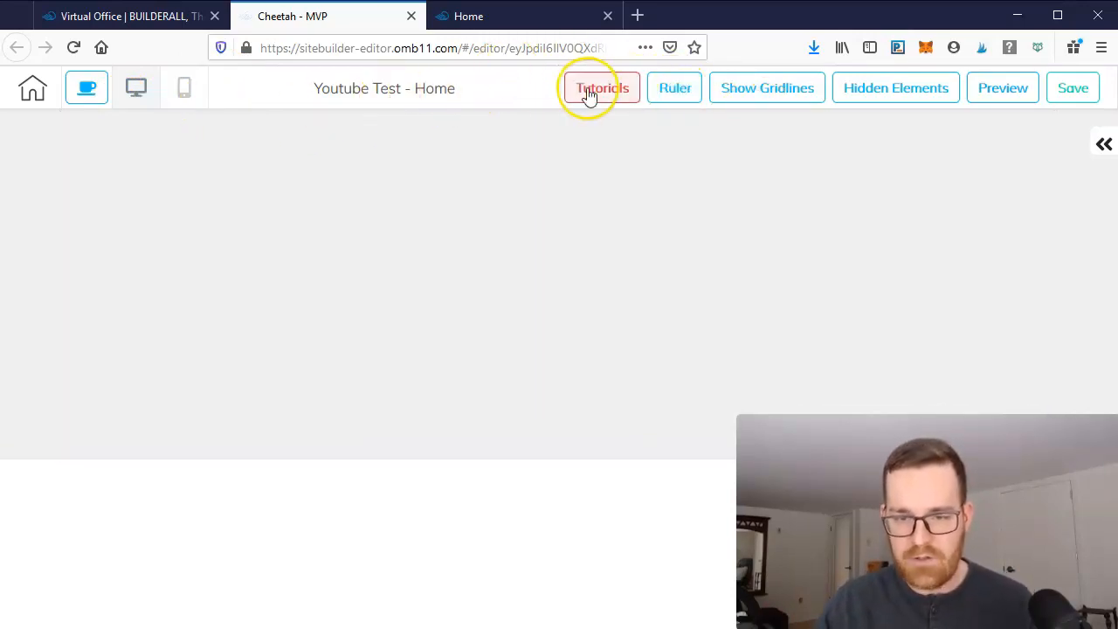
left_click(678, 91)
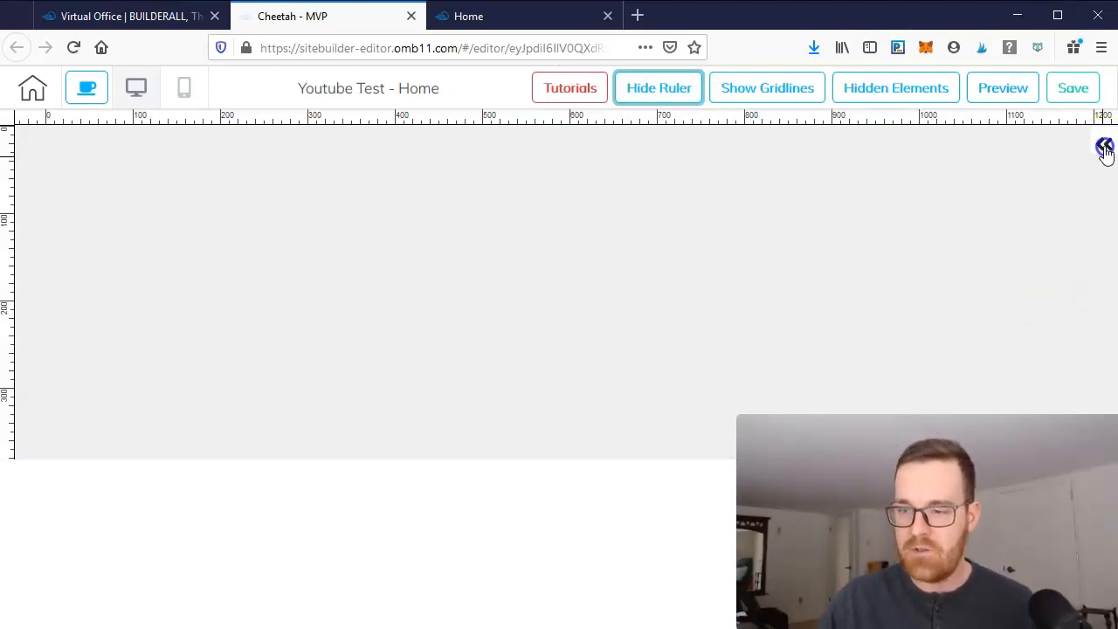
- Open the Add sidebar and browse the element types and panel categories it offers
left_click(1105, 148)
left_click(842, 149)
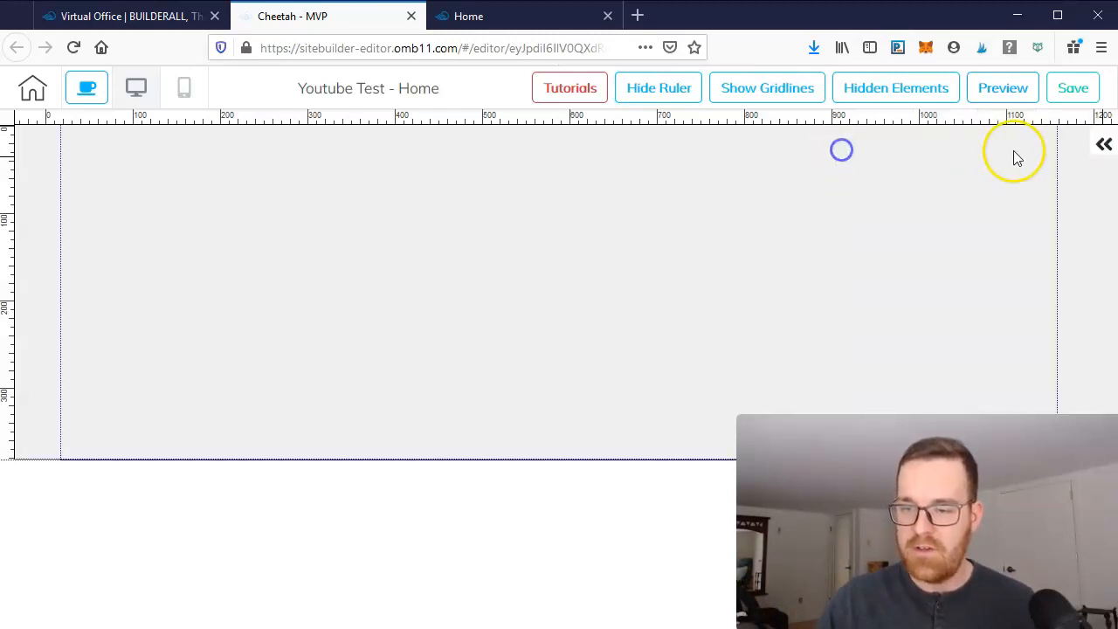
left_click(1105, 146)
left_click(997, 224)
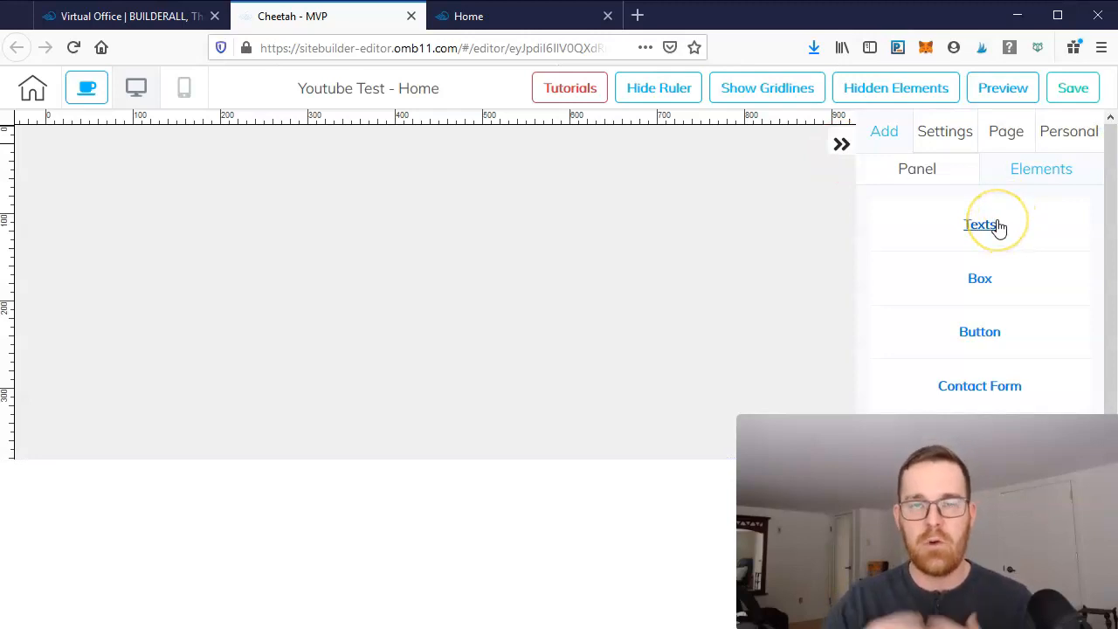
left_click(1023, 257)
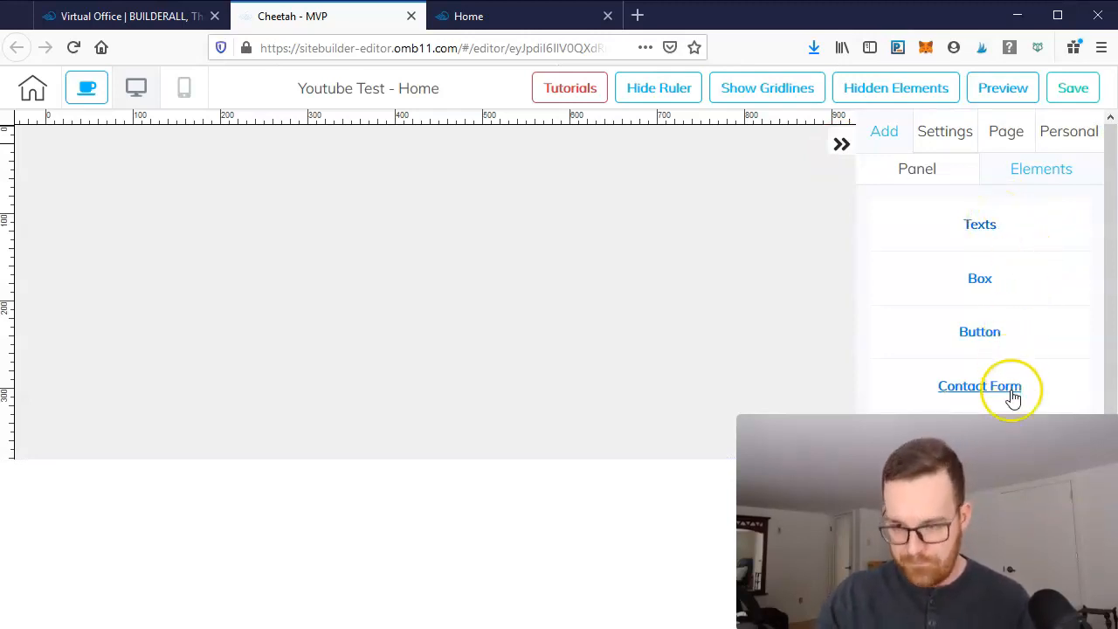
scroll(1013, 385, "down", 3)
scroll(995, 306, "up", 3)
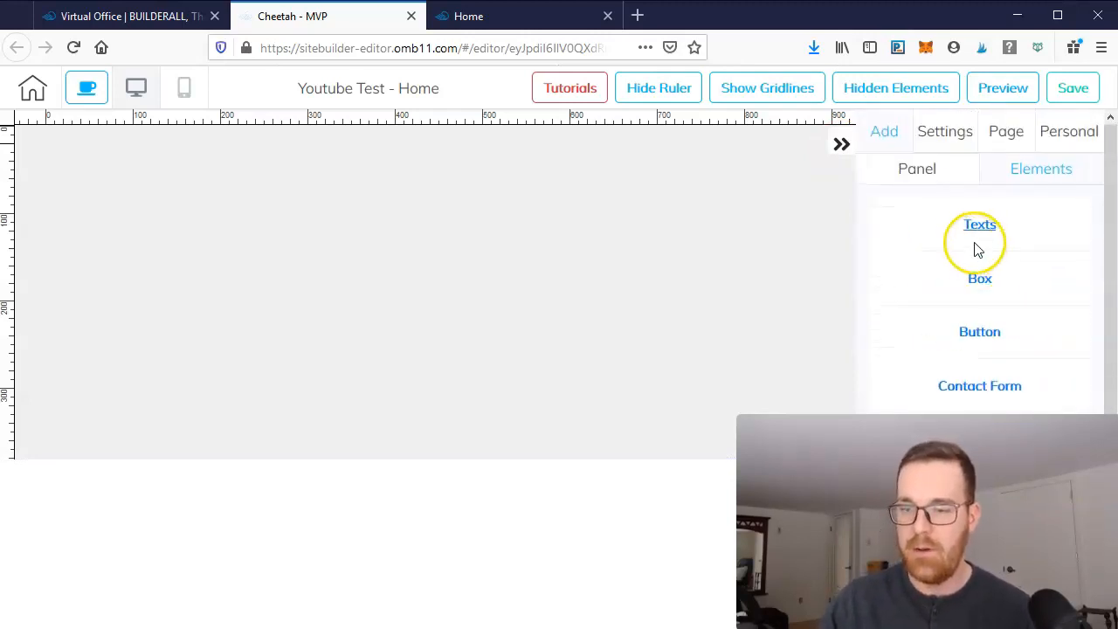
left_click(1036, 169)
left_click(938, 179)
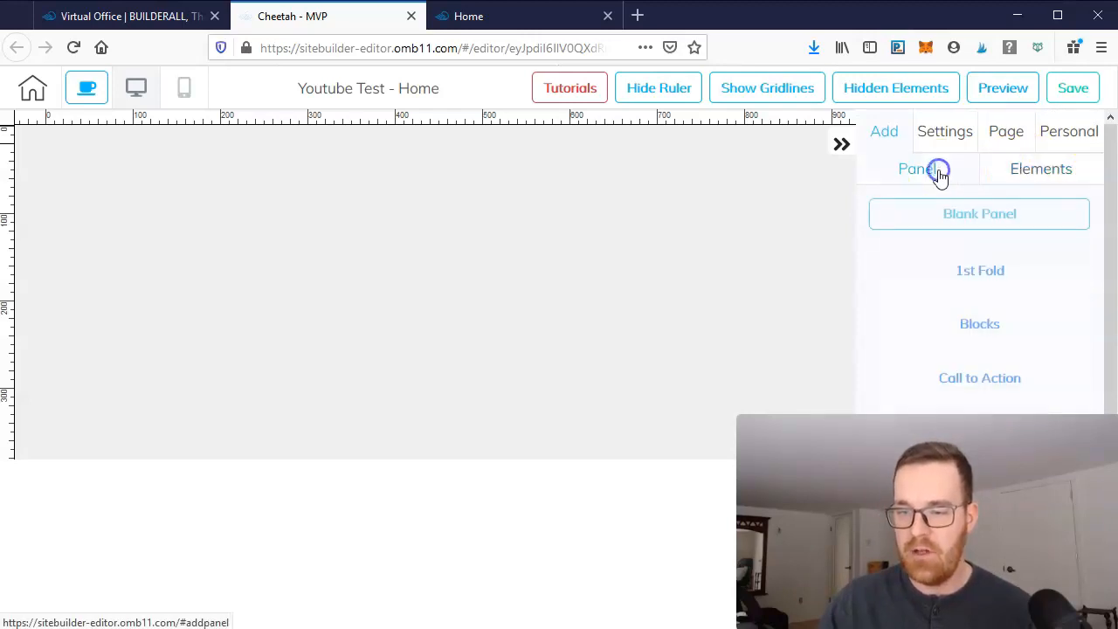
- Scroll through the panel categories to Optin and add the Generic Optin 03 panel to the page
left_click_drag(1112, 200, 1113, 424)
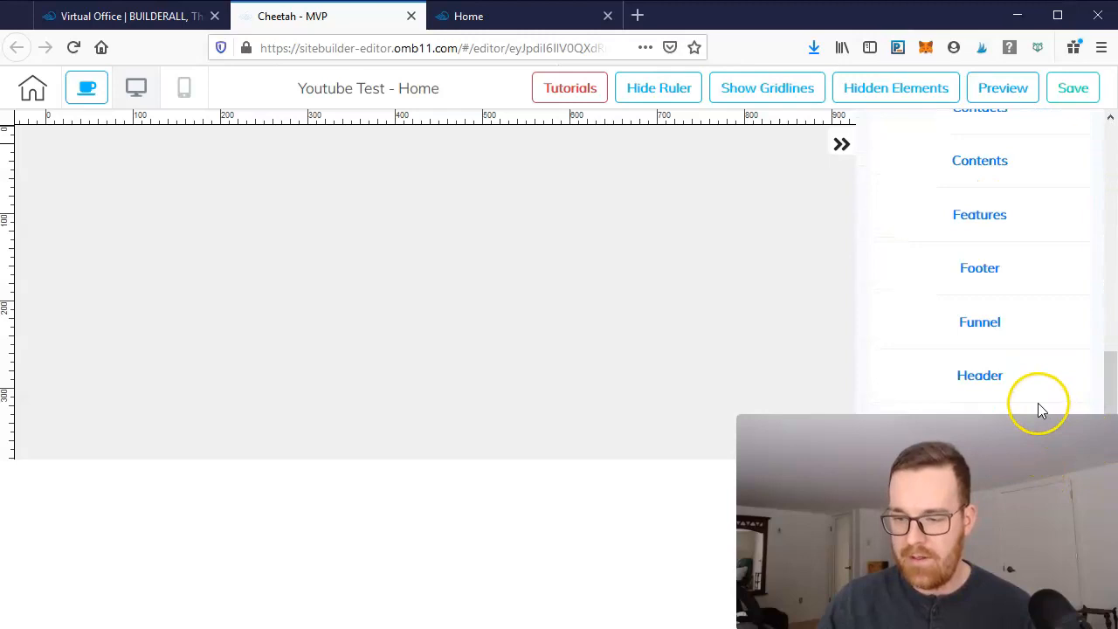
left_click(975, 432)
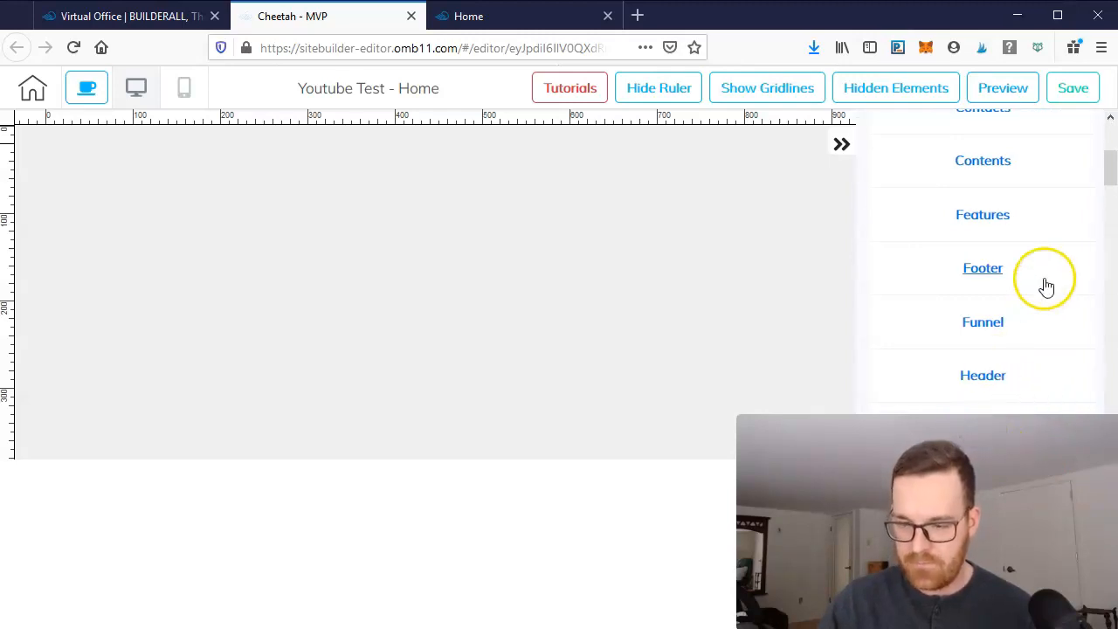
scroll(1044, 288, "down", 3)
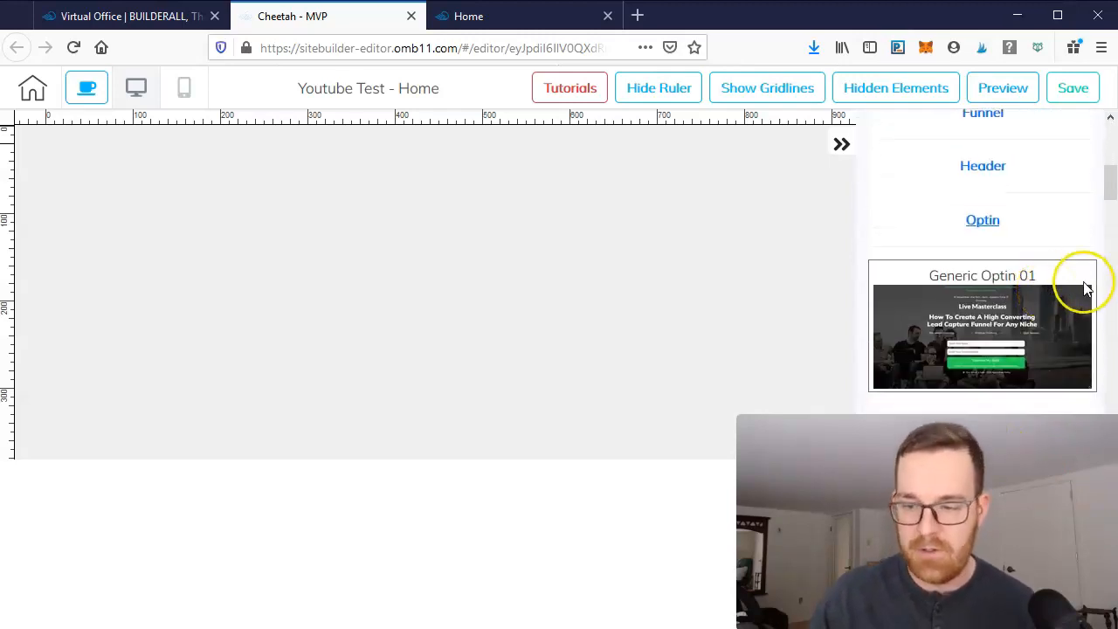
scroll(1078, 292, "down", 2)
scroll(1056, 340, "down", 1)
scroll(1055, 342, "down", 3)
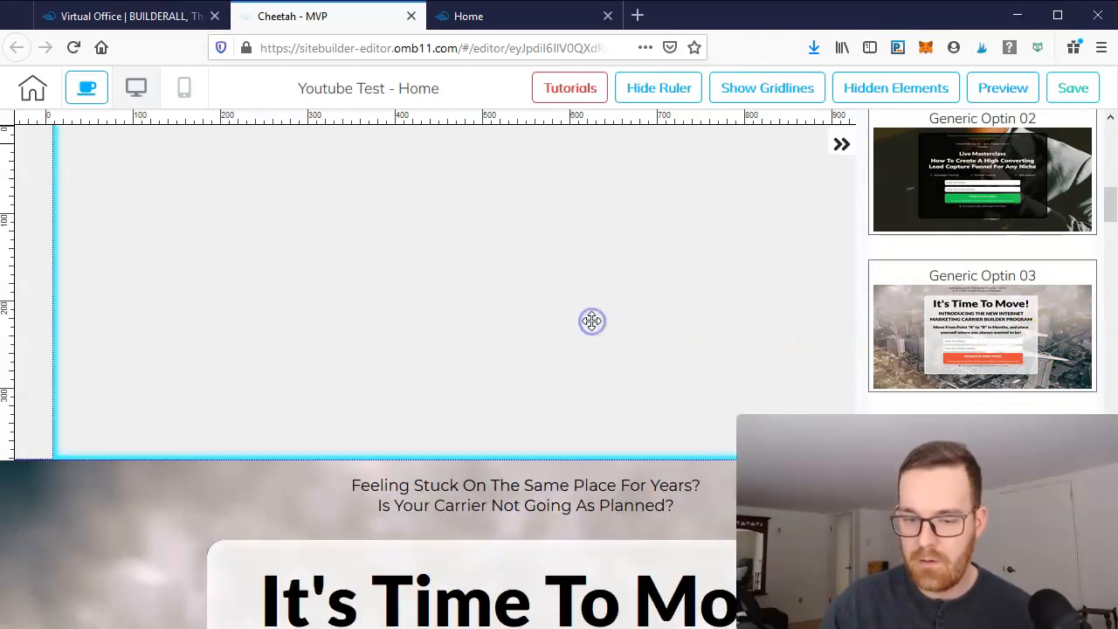
left_click(726, 472)
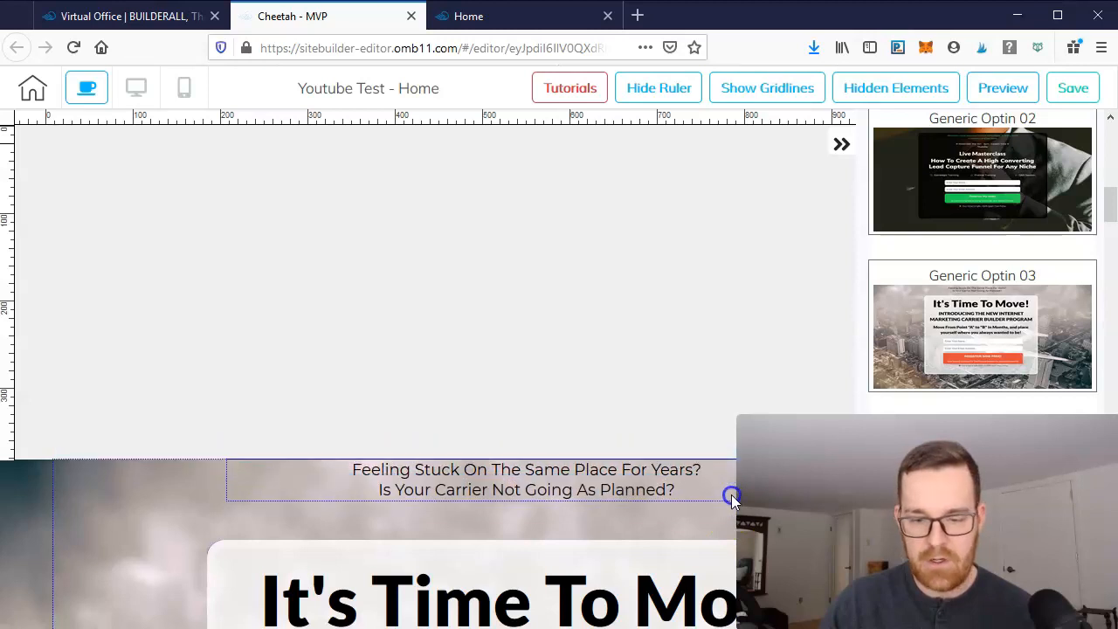
- Select the empty blank panel at the top of the page and delete it
left_click(671, 285)
left_click(841, 144)
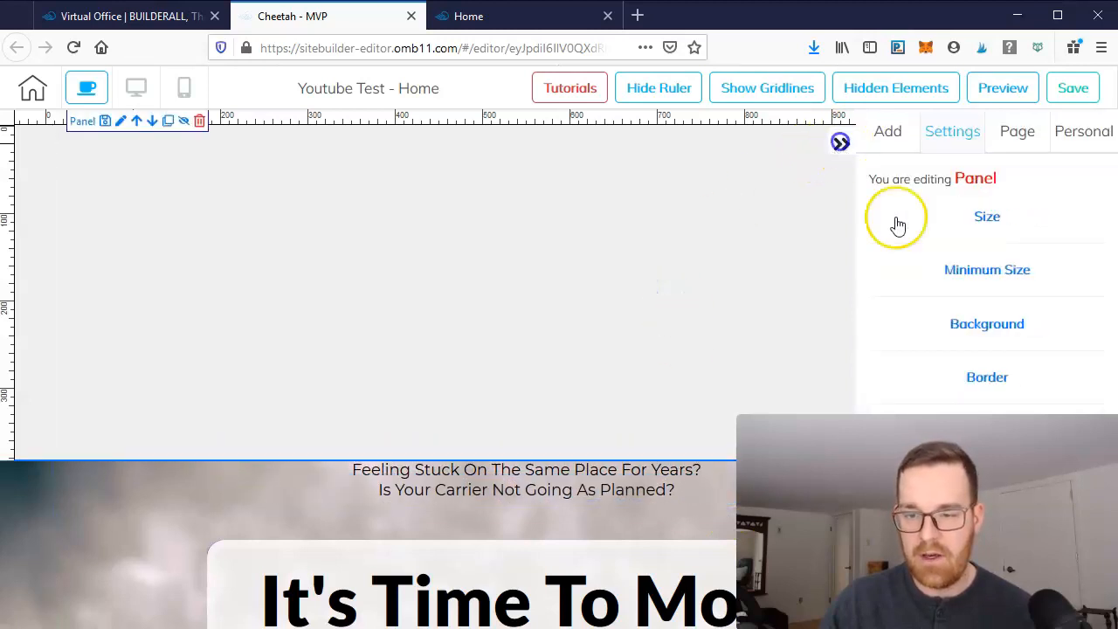
scroll(769, 305, "down", 7)
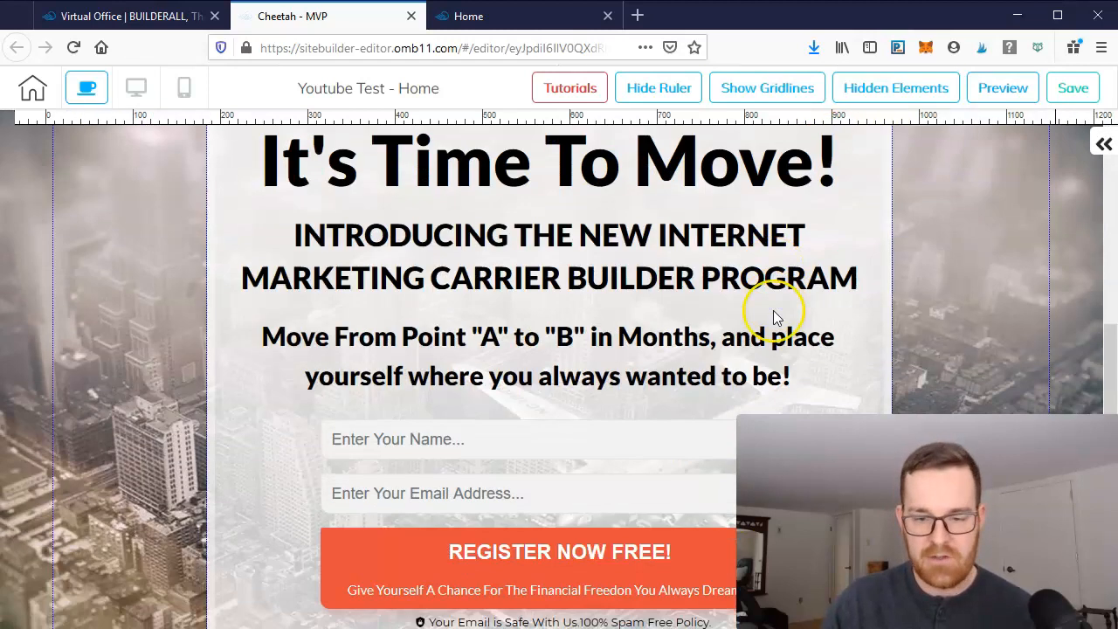
scroll(742, 297, "up", 7)
left_click(492, 212)
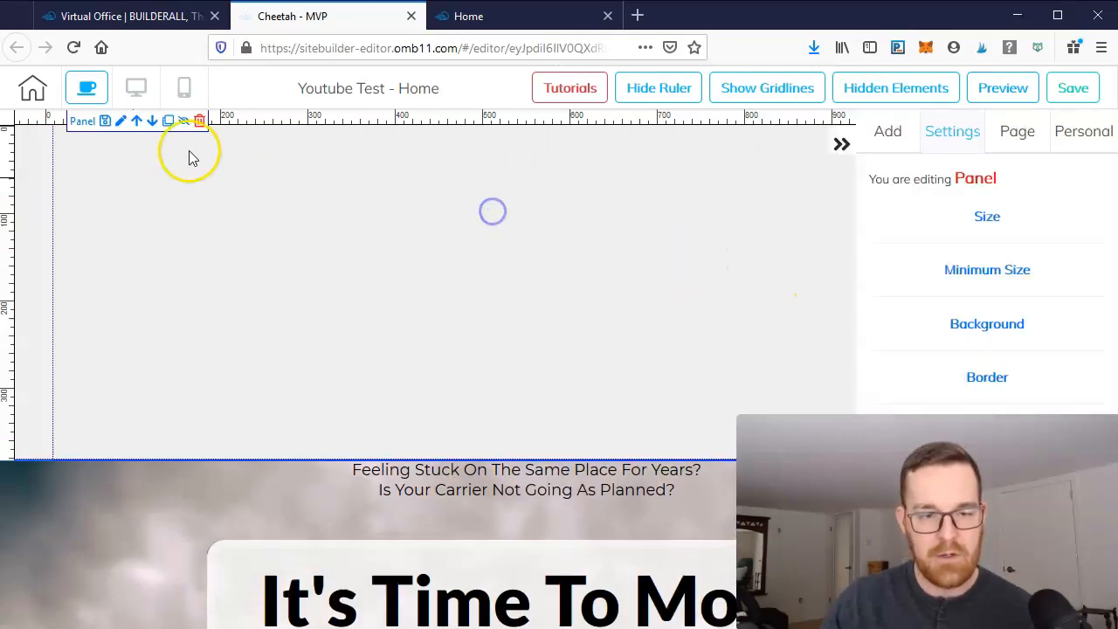
left_click(199, 121)
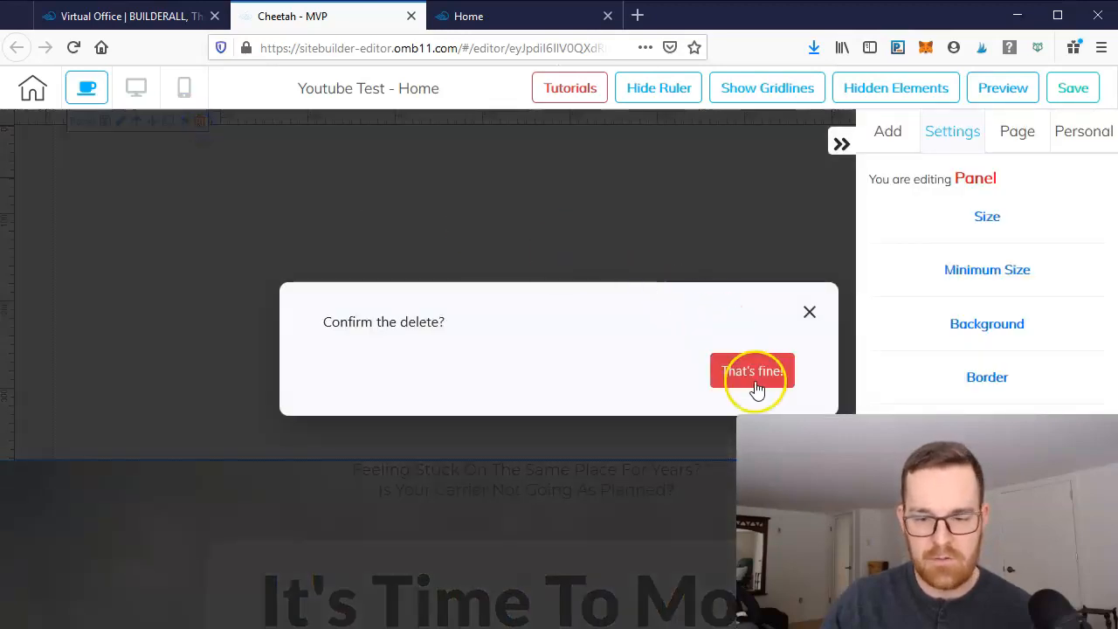
left_click(752, 373)
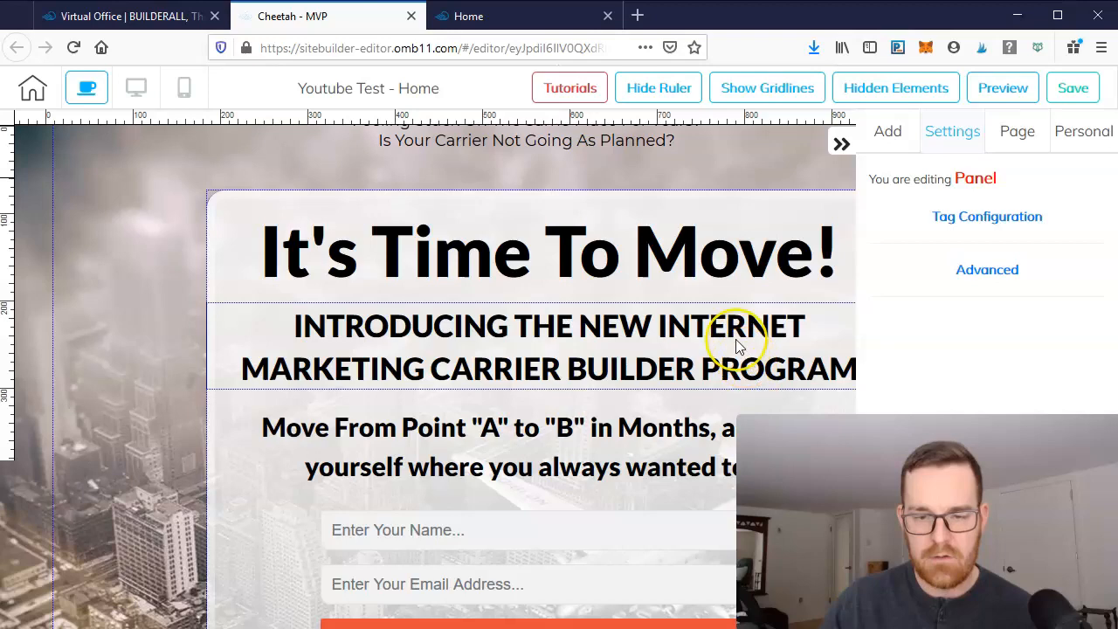
- Close the sidebar and scroll through the added optin section to review it
left_click(842, 144)
scroll(885, 341, "down", 2)
scroll(885, 348, "down", 2)
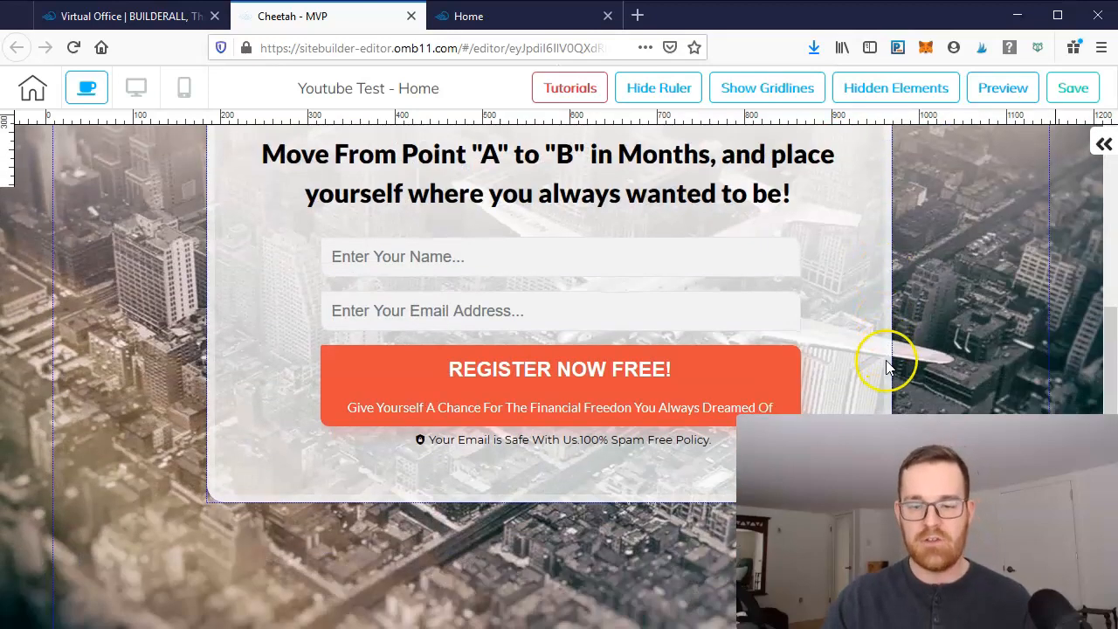
scroll(886, 364, "up", 4)
scroll(904, 197, "down", 3)
scroll(905, 200, "up", 3)
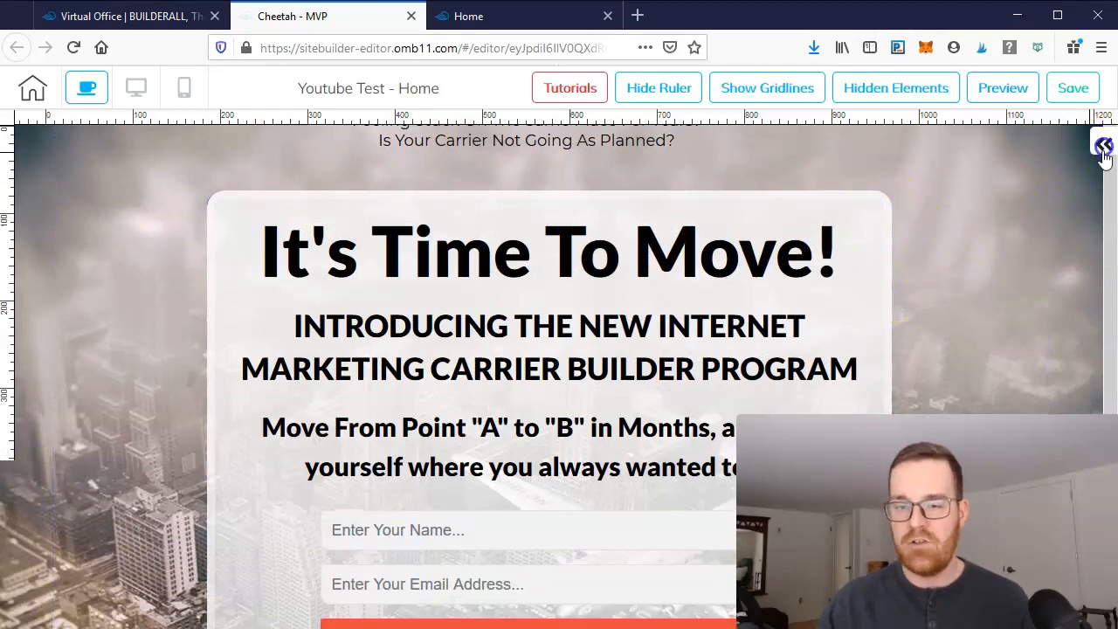
- Reopen the panel library and browse the 1st Fold panel templates
left_click(1103, 146)
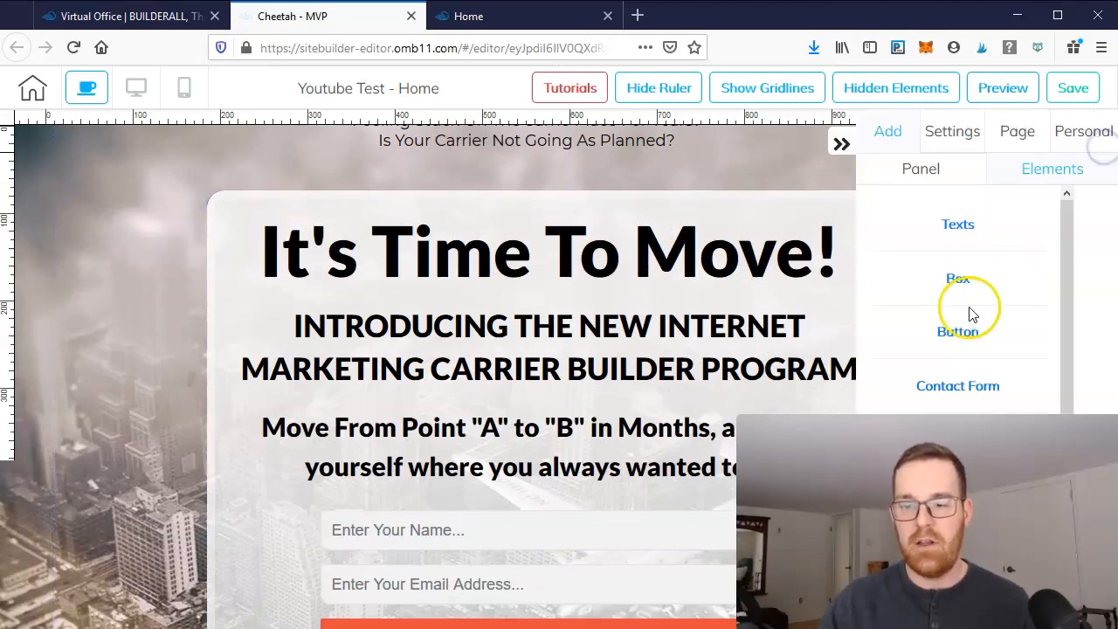
left_click(909, 181)
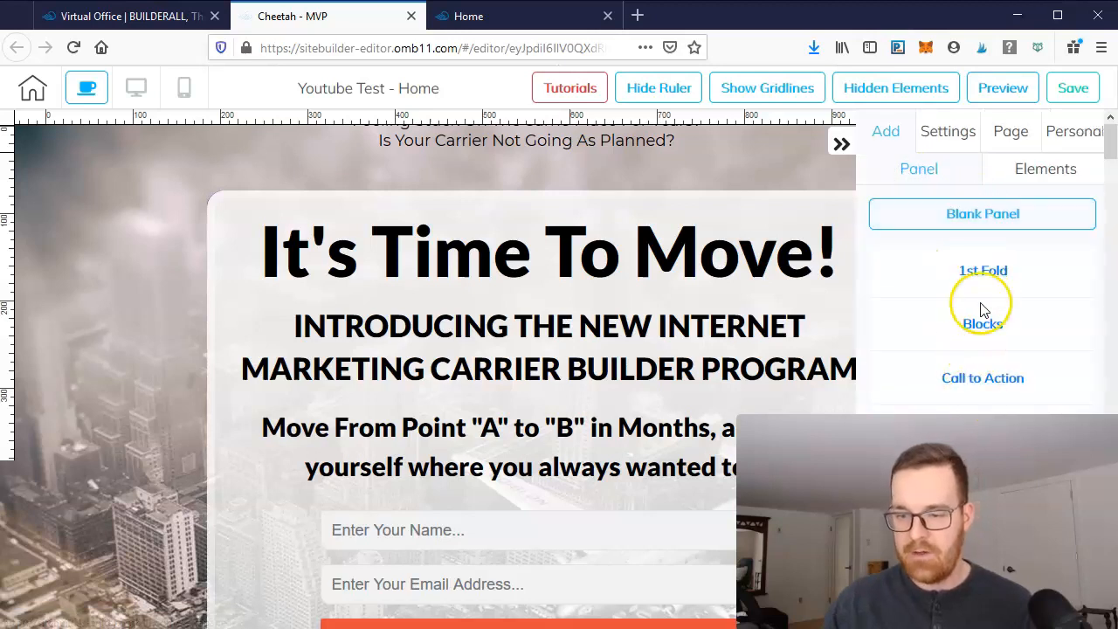
scroll(983, 315, "down", 5)
scroll(986, 292, "up", 2)
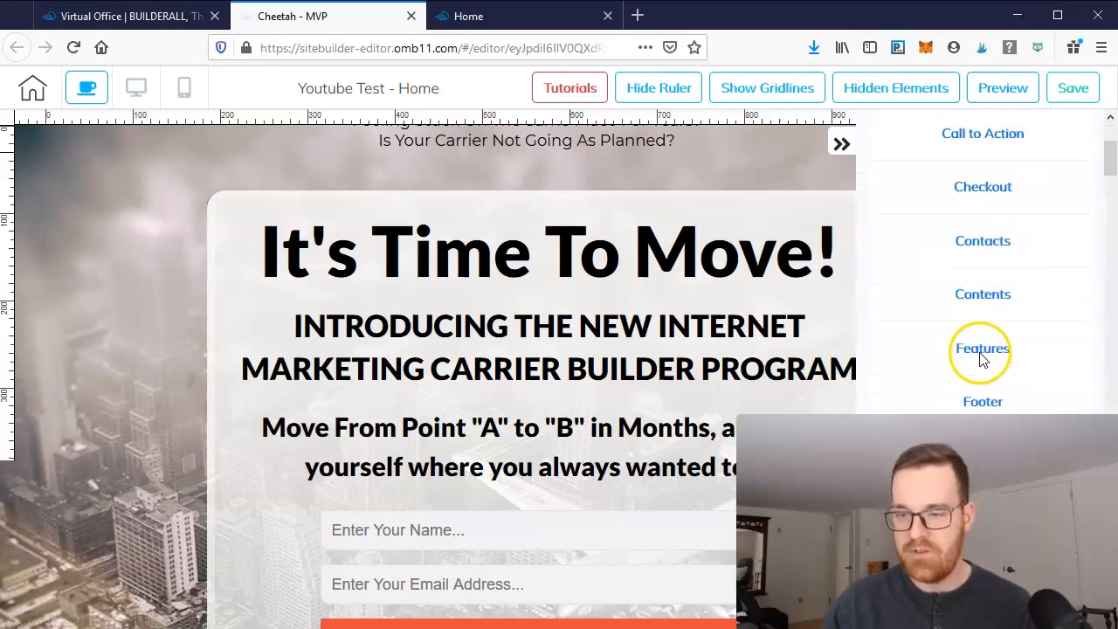
scroll(982, 354, "up", 3)
left_click(989, 276)
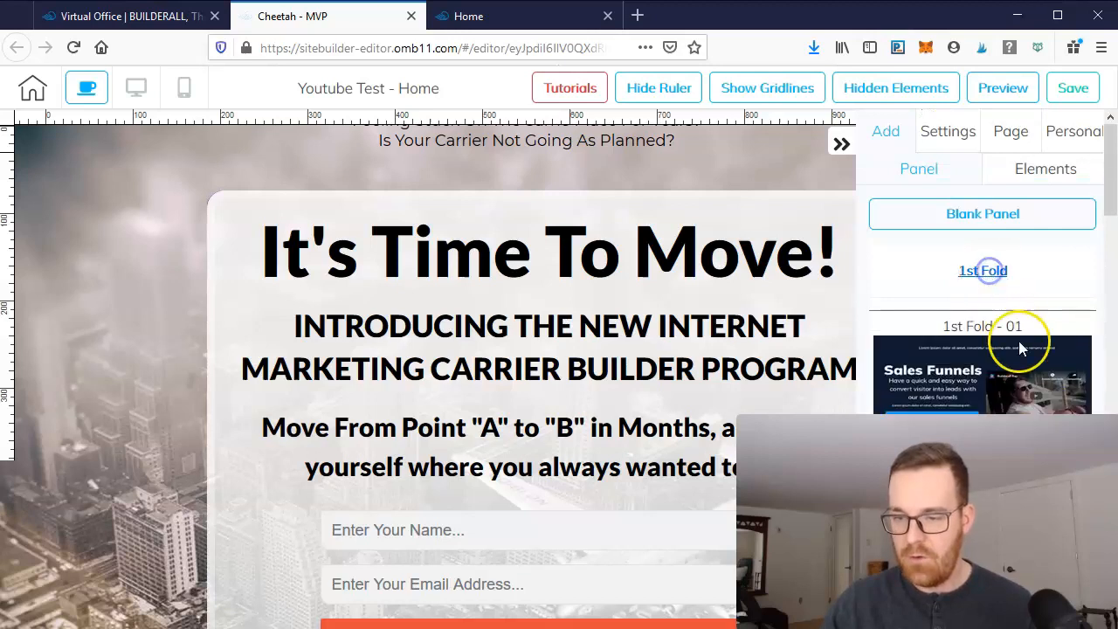
scroll(1017, 349, "down", 6)
scroll(1013, 353, "down", 10)
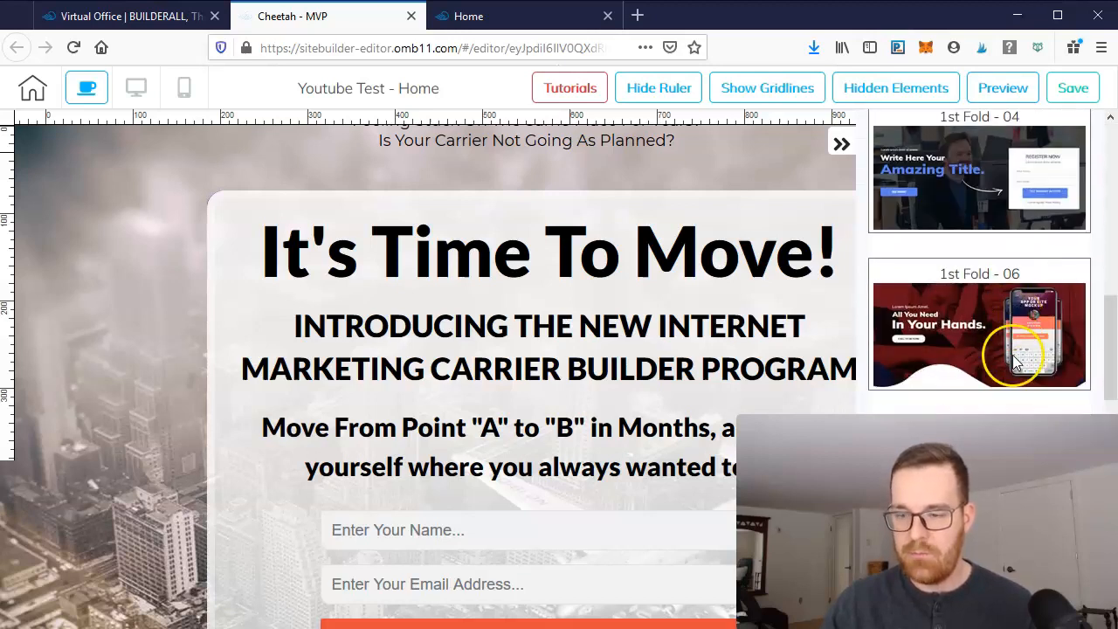
scroll(997, 359, "down", 10)
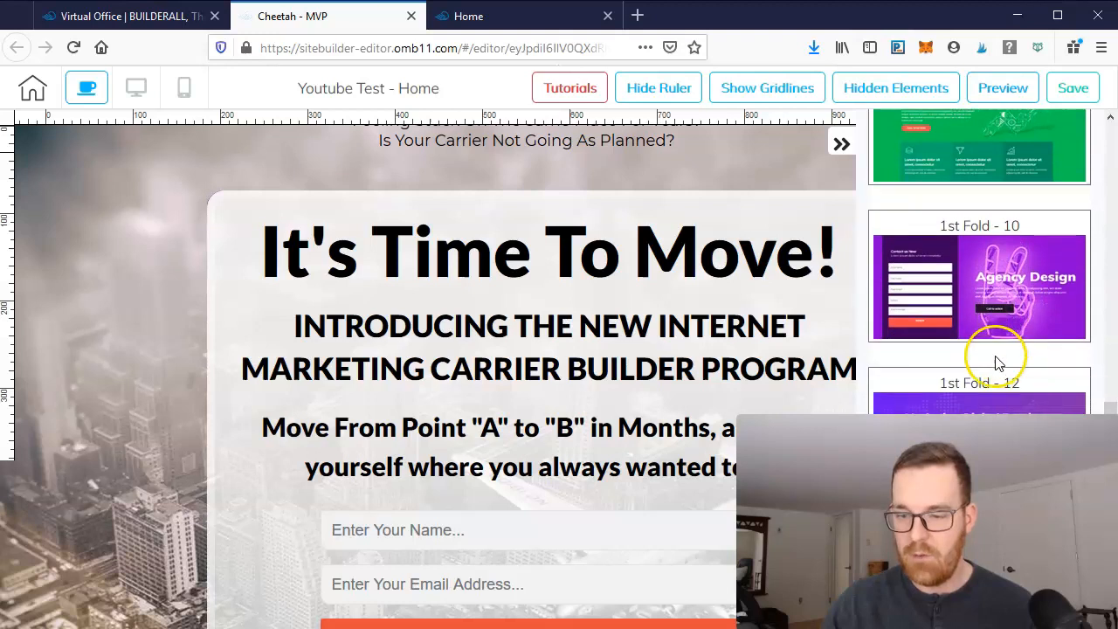
scroll(997, 371, "up", 15)
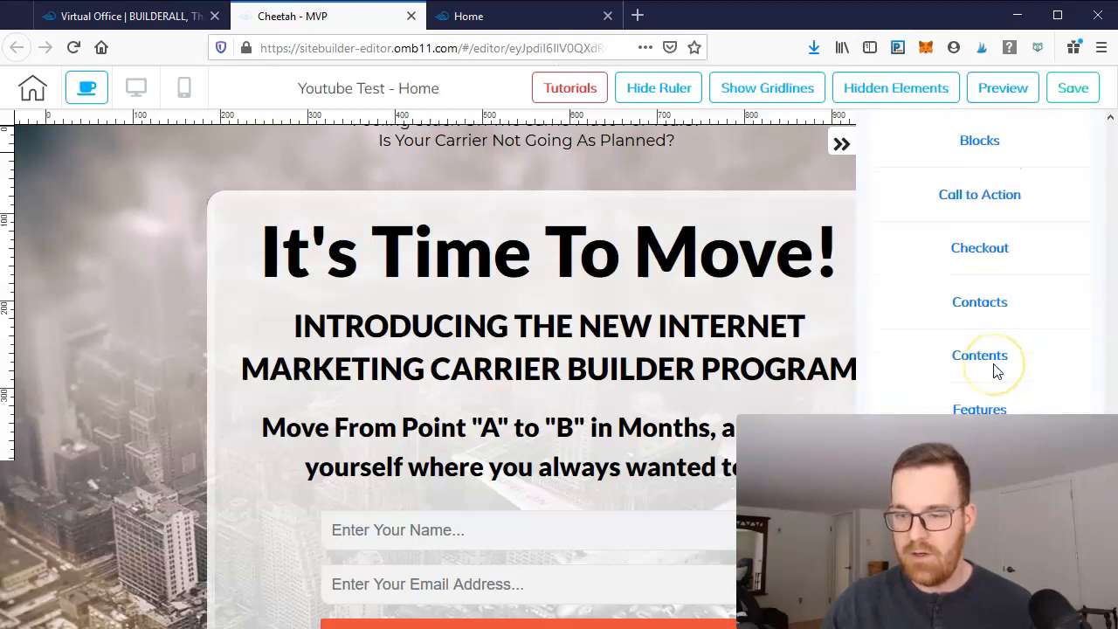
scroll(993, 363, "up", 5)
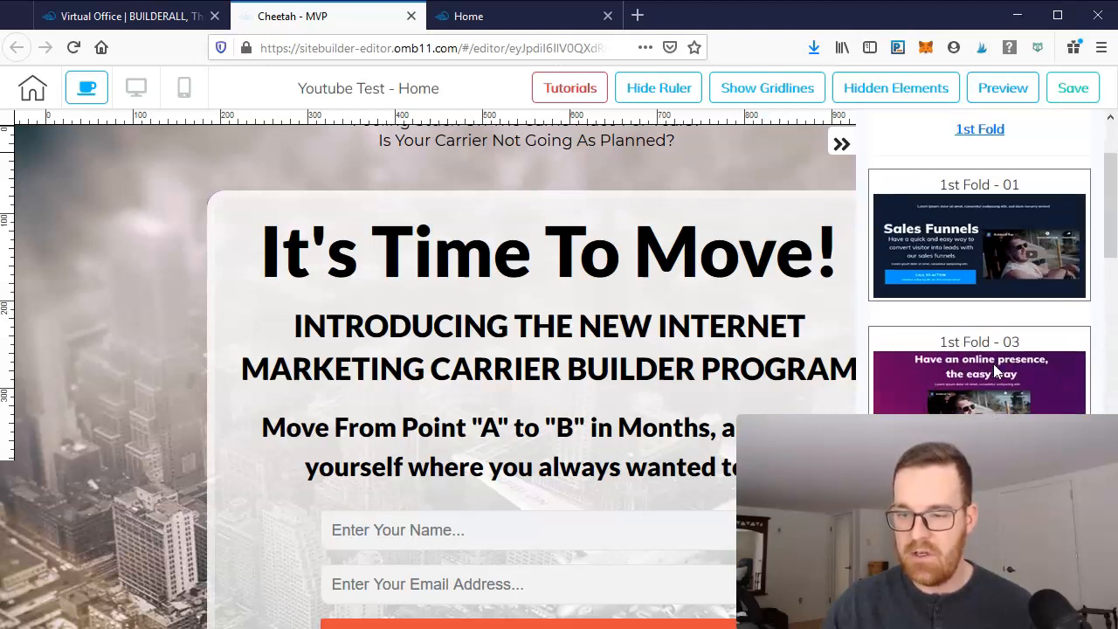
left_click(980, 270)
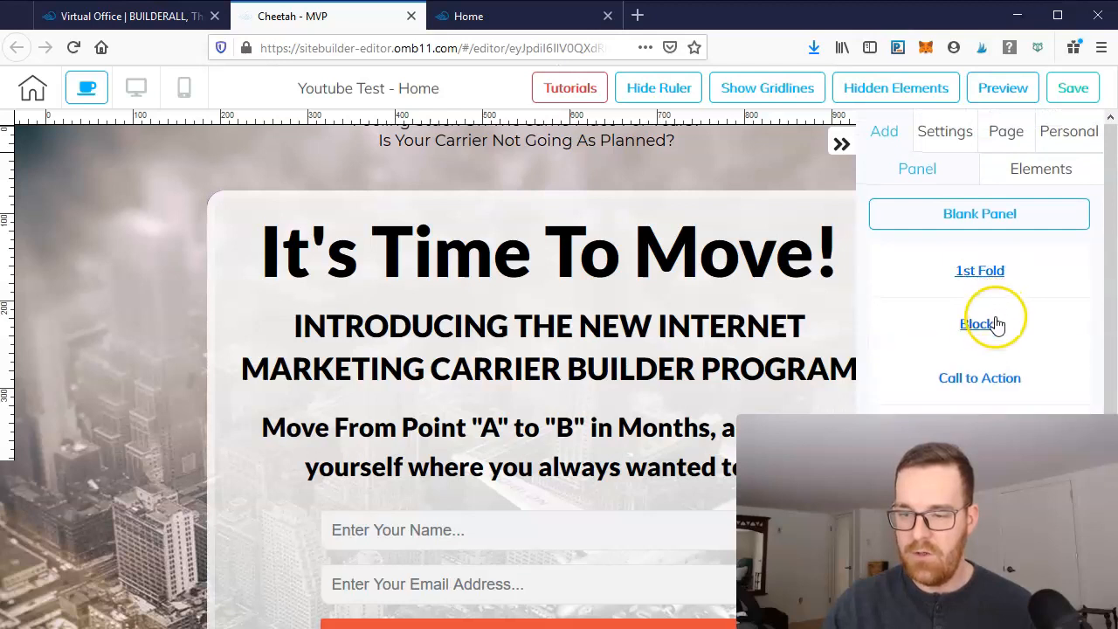
- Expand the Blocks category and scroll through its full-block panel templates
left_click(985, 321)
scroll(1011, 307, "down", 4)
scroll(1014, 304, "down", 8)
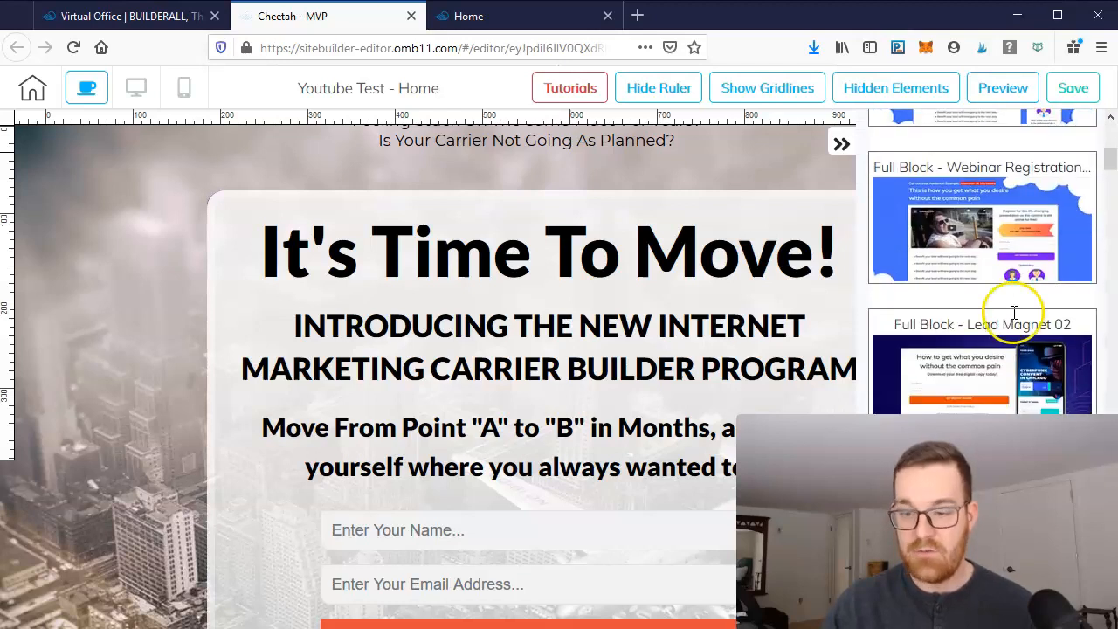
scroll(1001, 375, "down", 3)
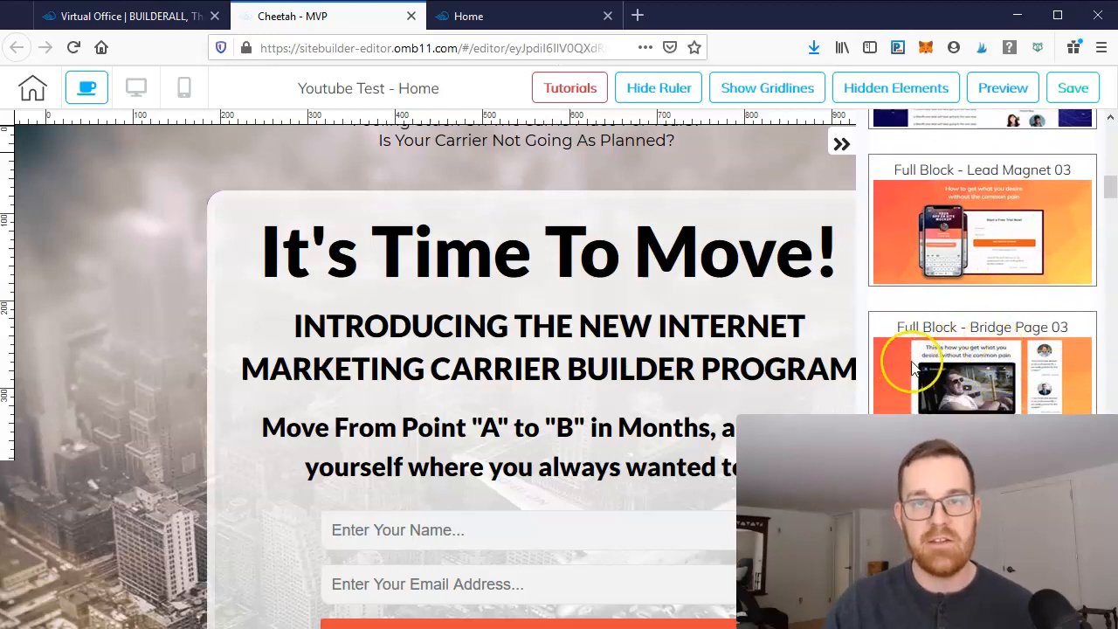
scroll(944, 357, "down", 1)
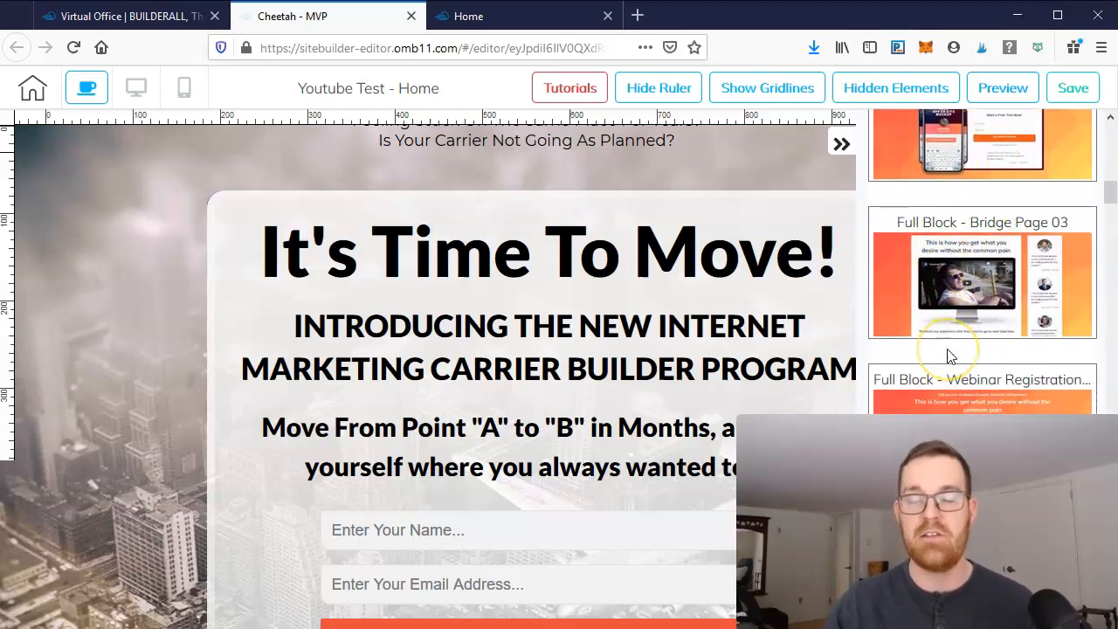
scroll(1013, 332, "down", 2)
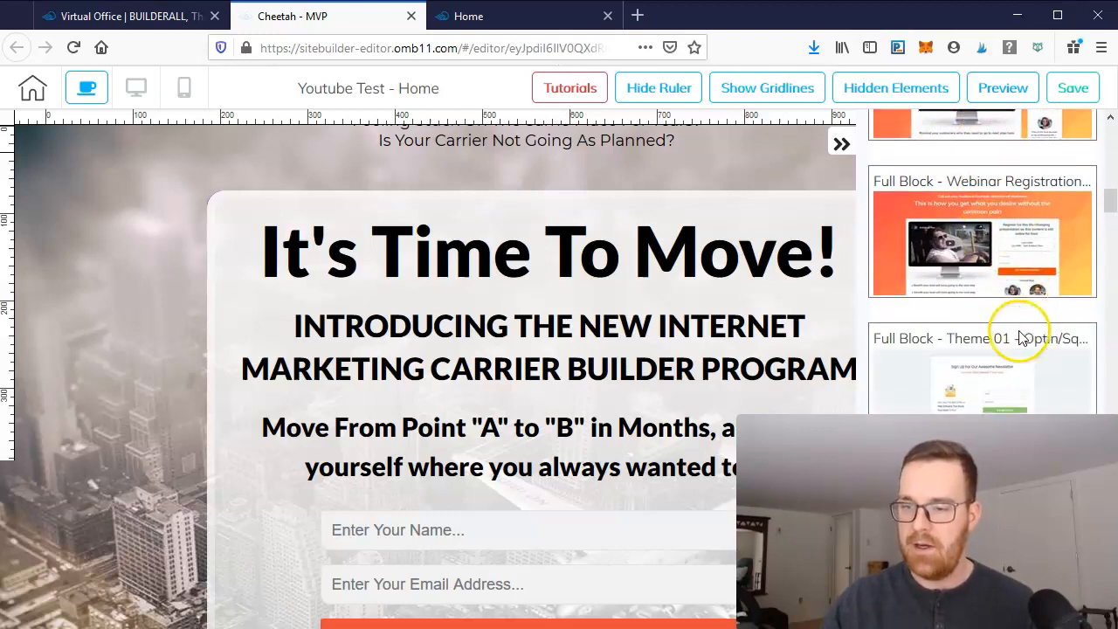
left_click_drag(1109, 207, 1109, 218)
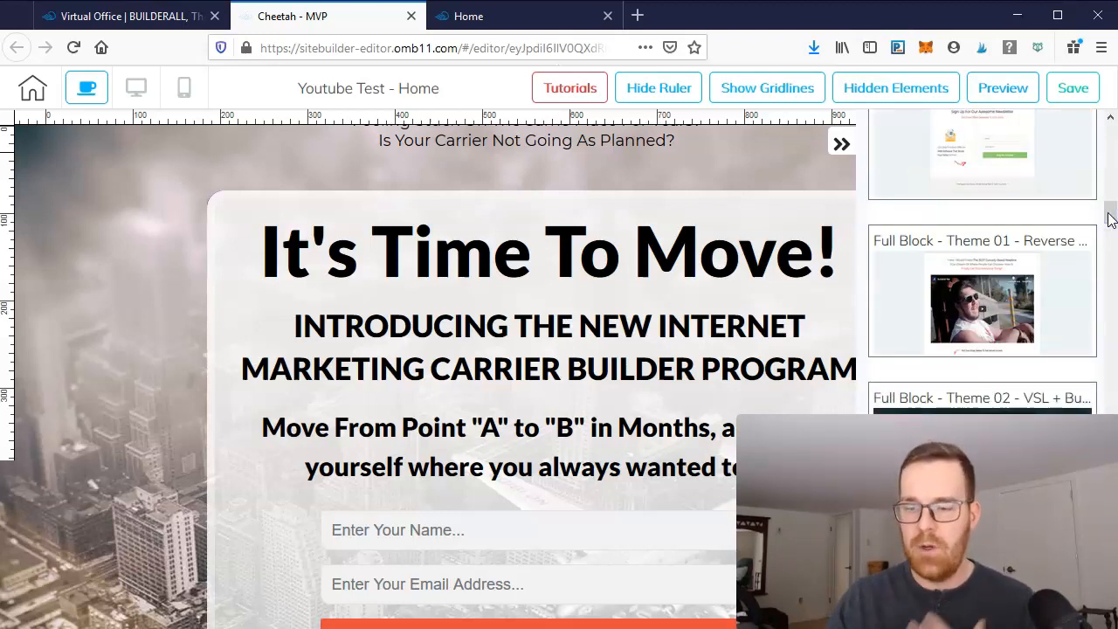
scroll(1007, 297, "up", 10)
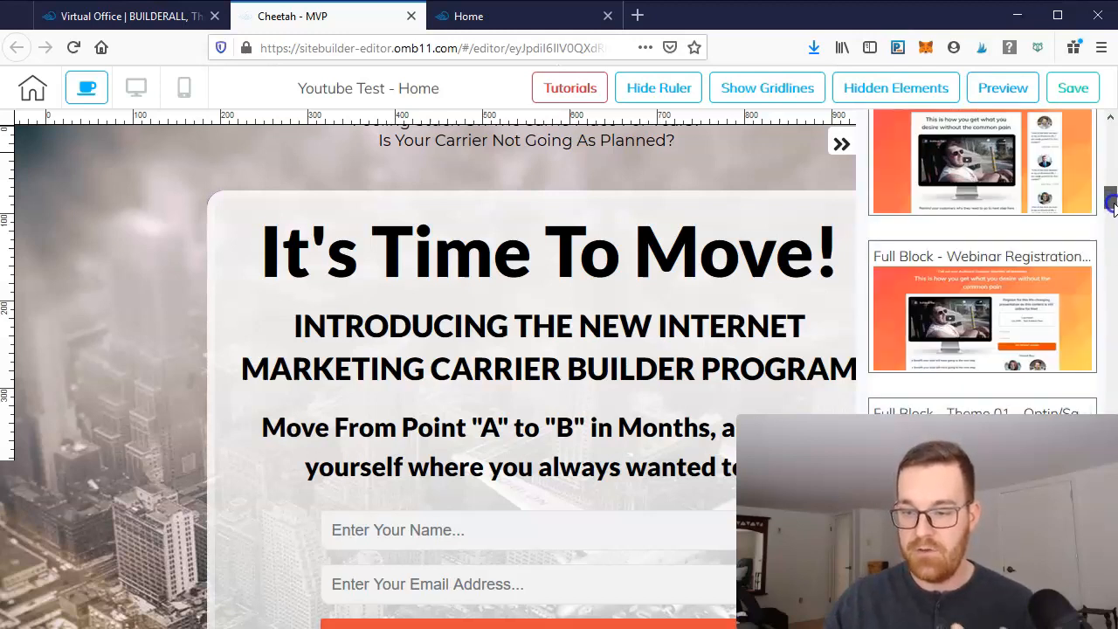
left_click(991, 322)
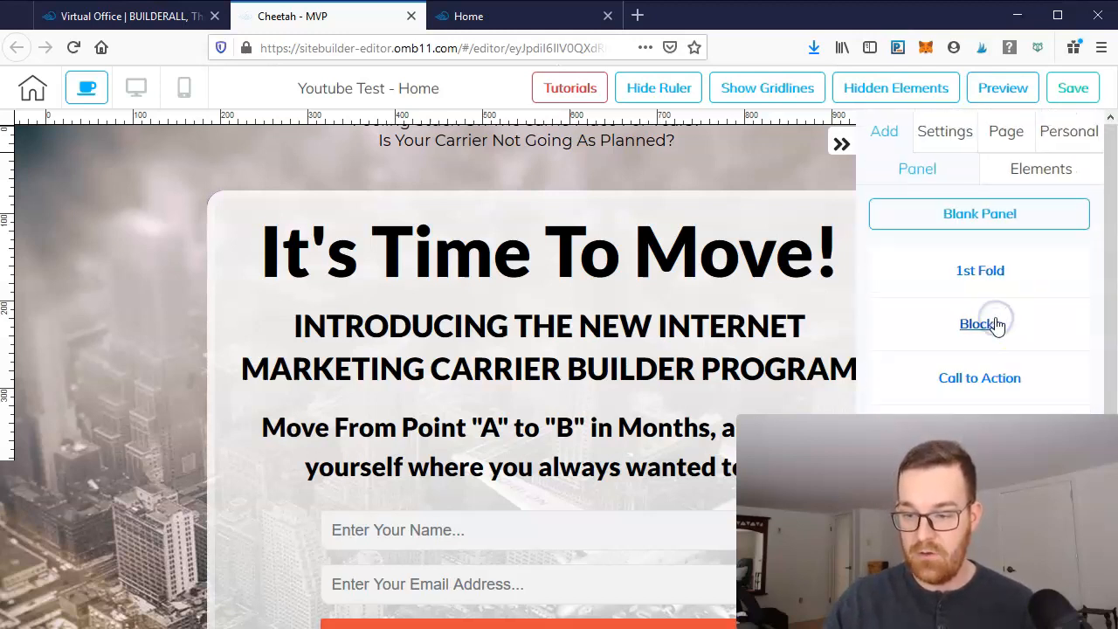
- Expand the Call to Action category to look at its panel templates, then collapse it
scroll(1005, 310, "down", 3)
left_click(1006, 185)
scroll(1031, 289, "down", 8)
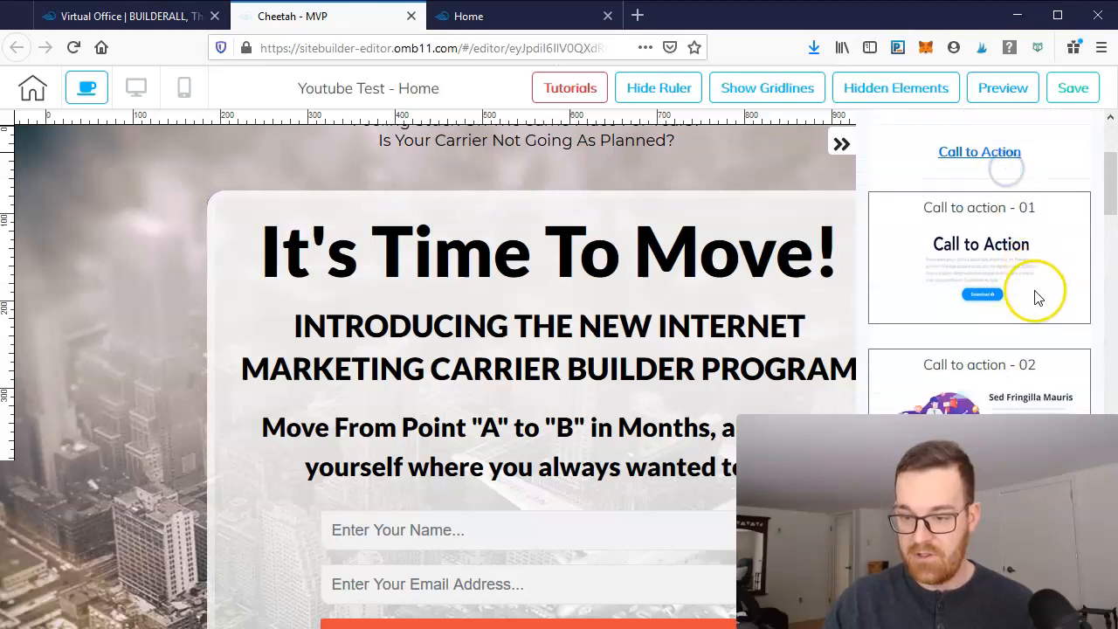
left_click(1039, 342)
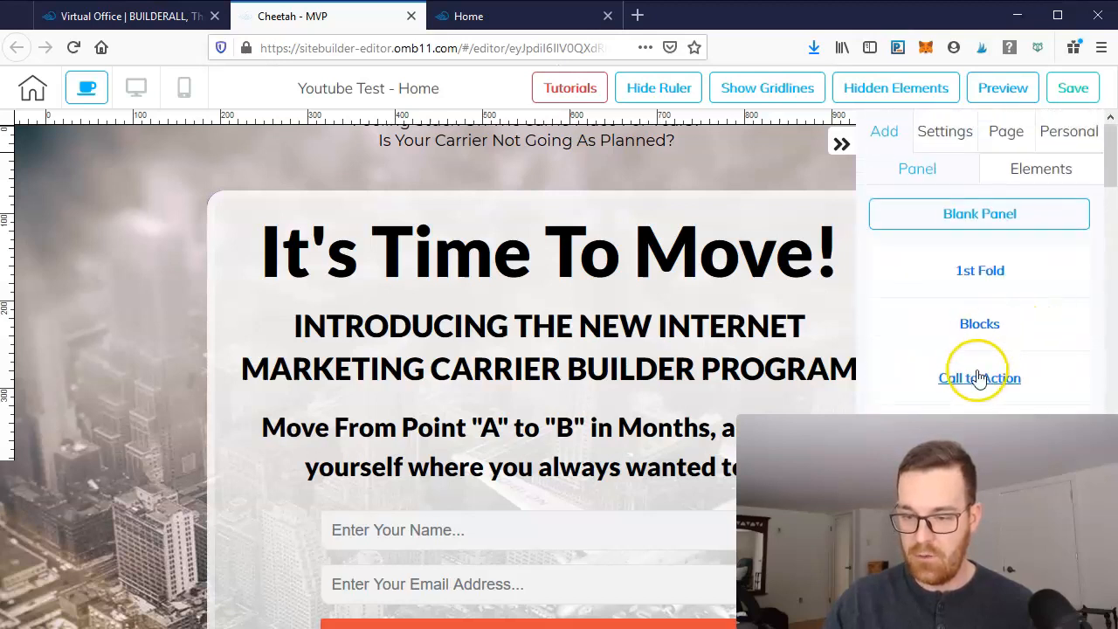
- Scroll the panel library and expand the Checkout category to view its panel template
scroll(1026, 366, "down", 3)
scroll(1013, 314, "down", 2)
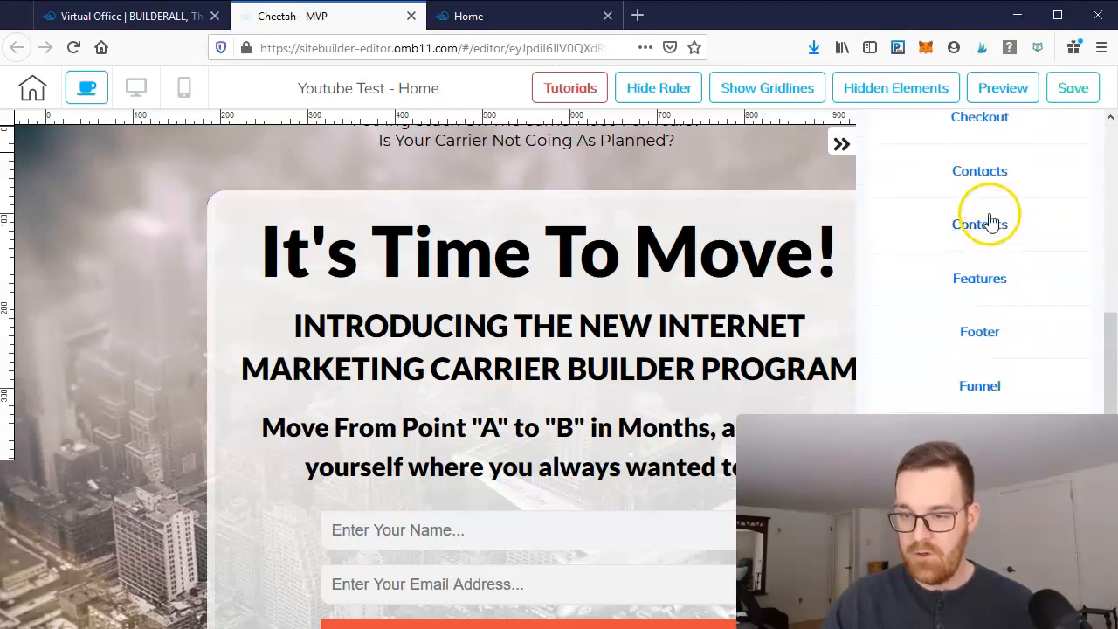
left_click(981, 121)
scroll(1030, 280, "down", 1)
scroll(1028, 279, "up", 1)
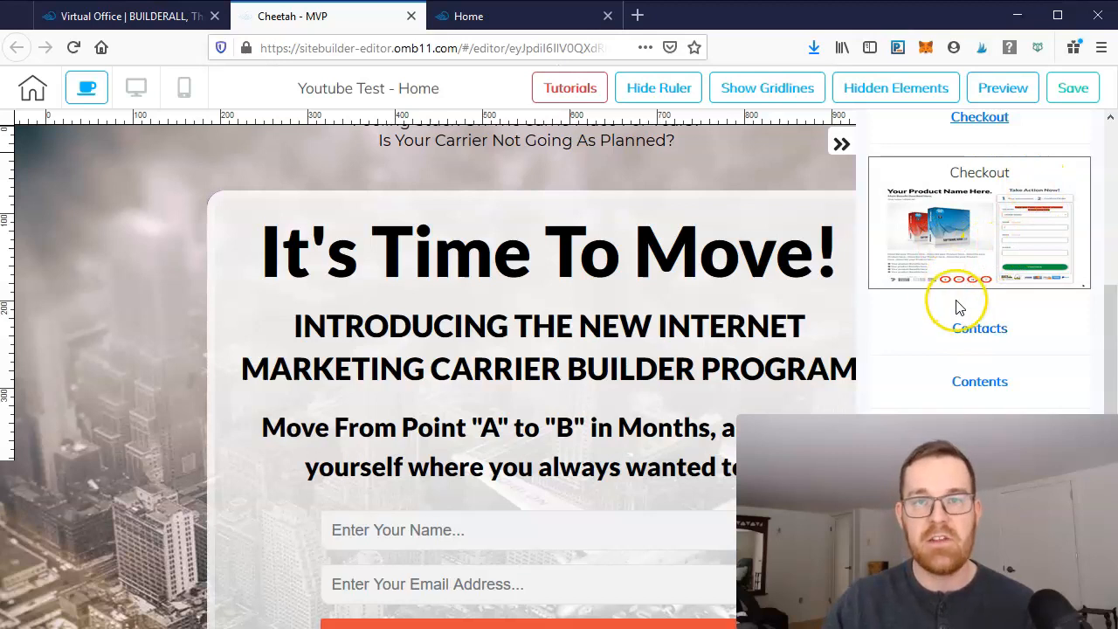
- Preview the page and scroll through the headline and optin section
left_click(1000, 87)
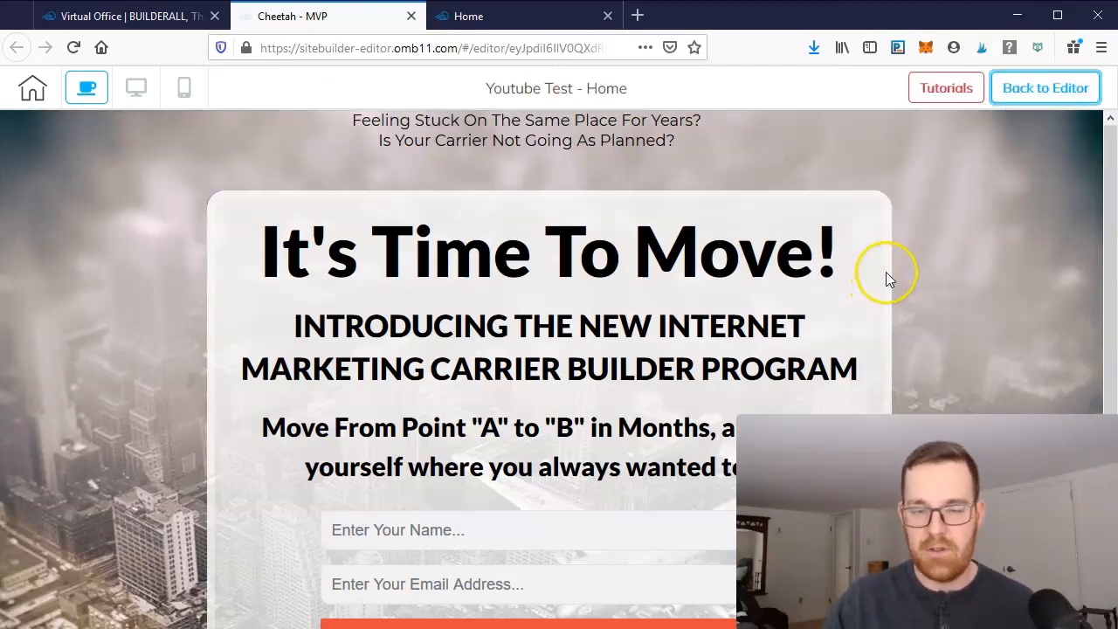
scroll(886, 277, "down", 3)
scroll(892, 299, "up", 3)
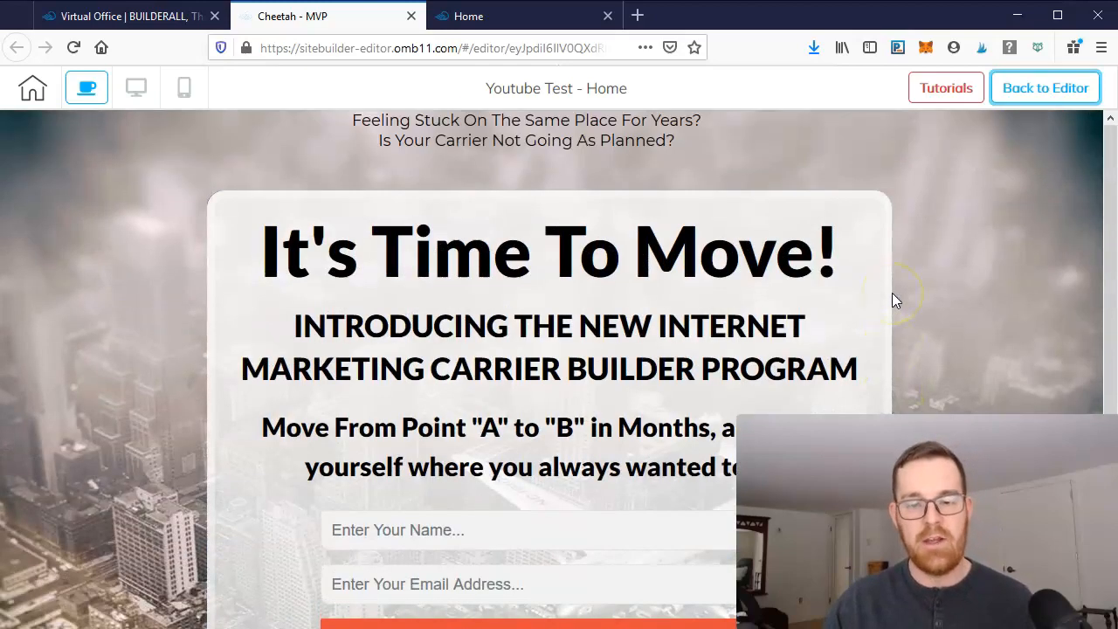
scroll(561, 341, "down", 3)
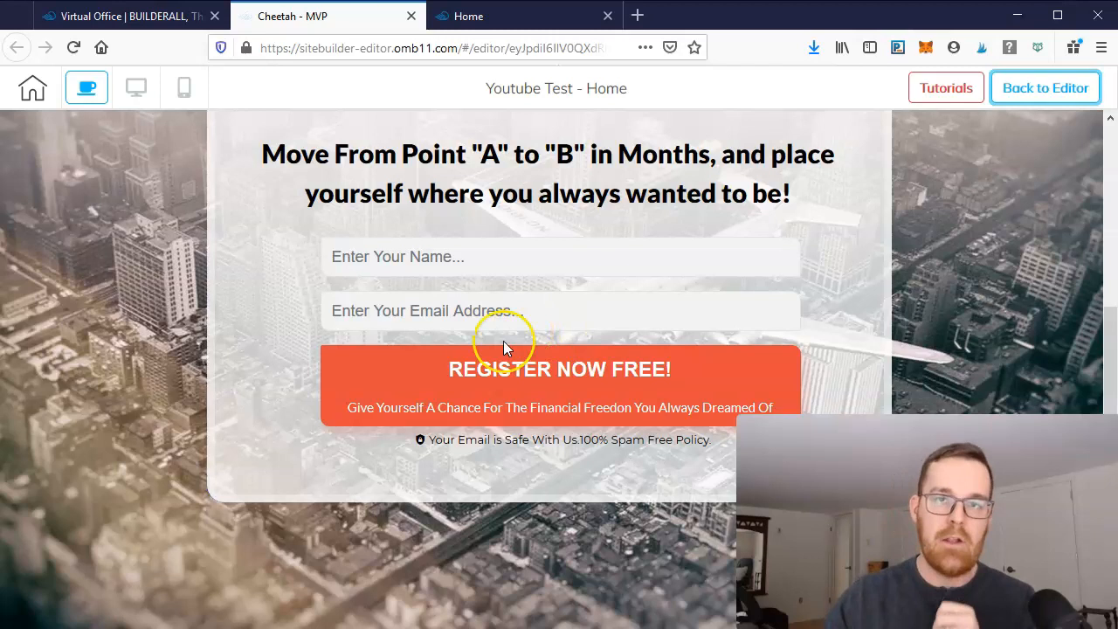
- Switch the preview to mobile view, scroll through it, then return to desktop view and the editor
left_click(183, 95)
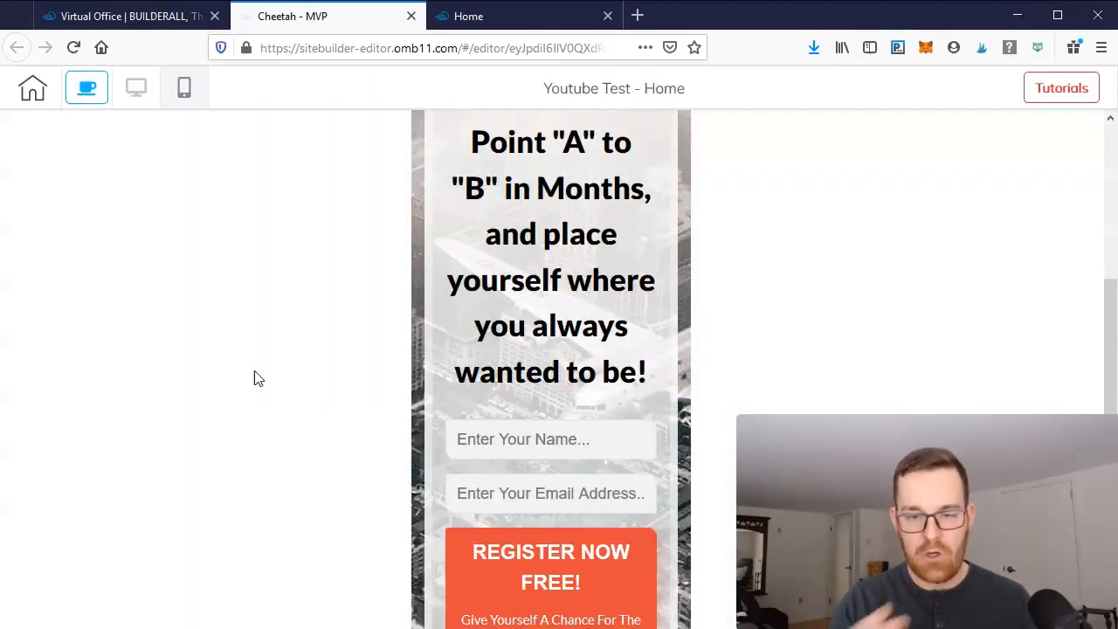
scroll(564, 382, "up", 3)
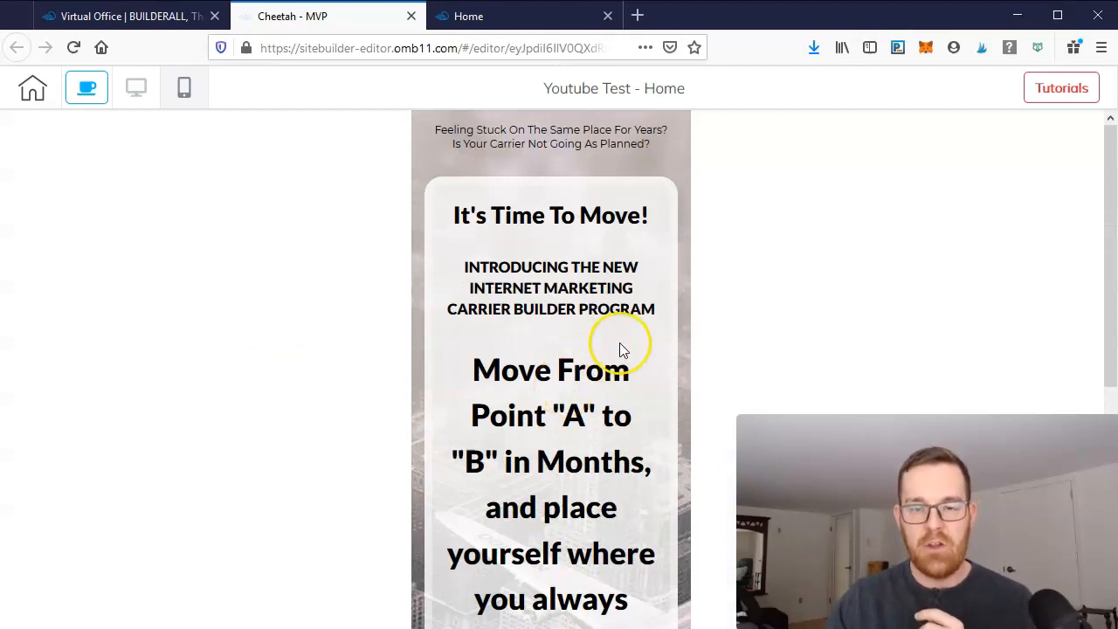
scroll(625, 354, "down", 5)
scroll(586, 541, "up", 5)
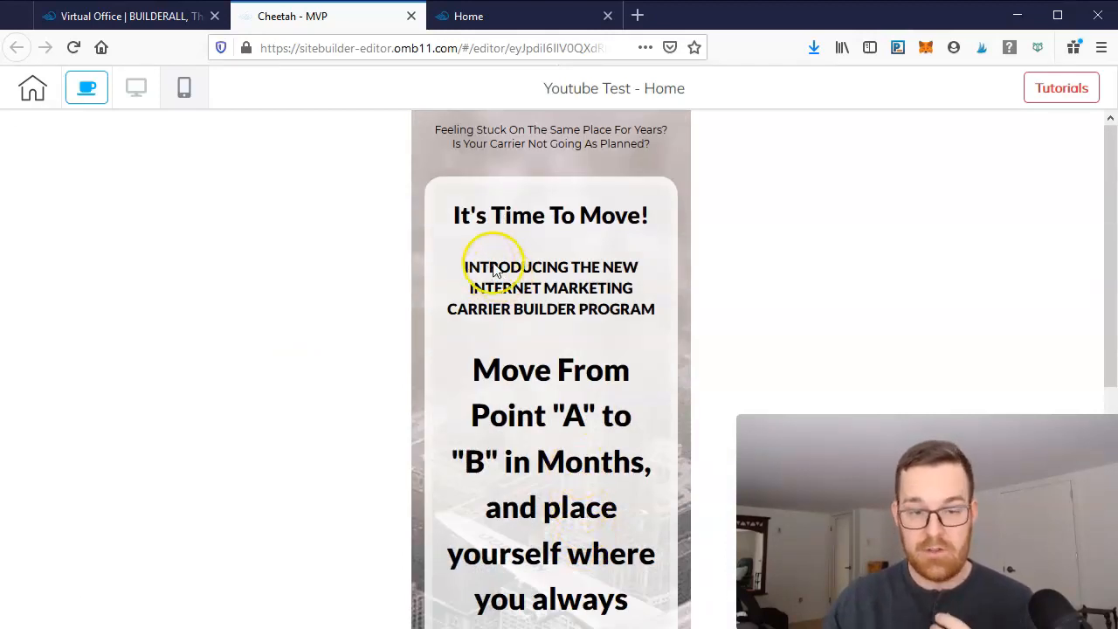
scroll(506, 319, "down", 5)
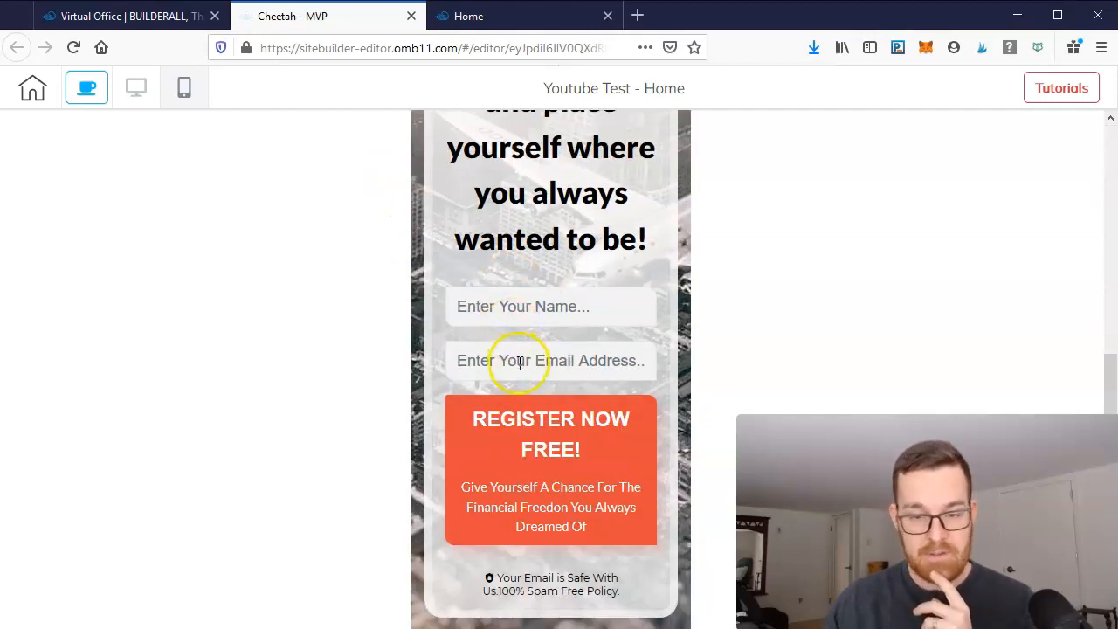
scroll(519, 363, "up", 5)
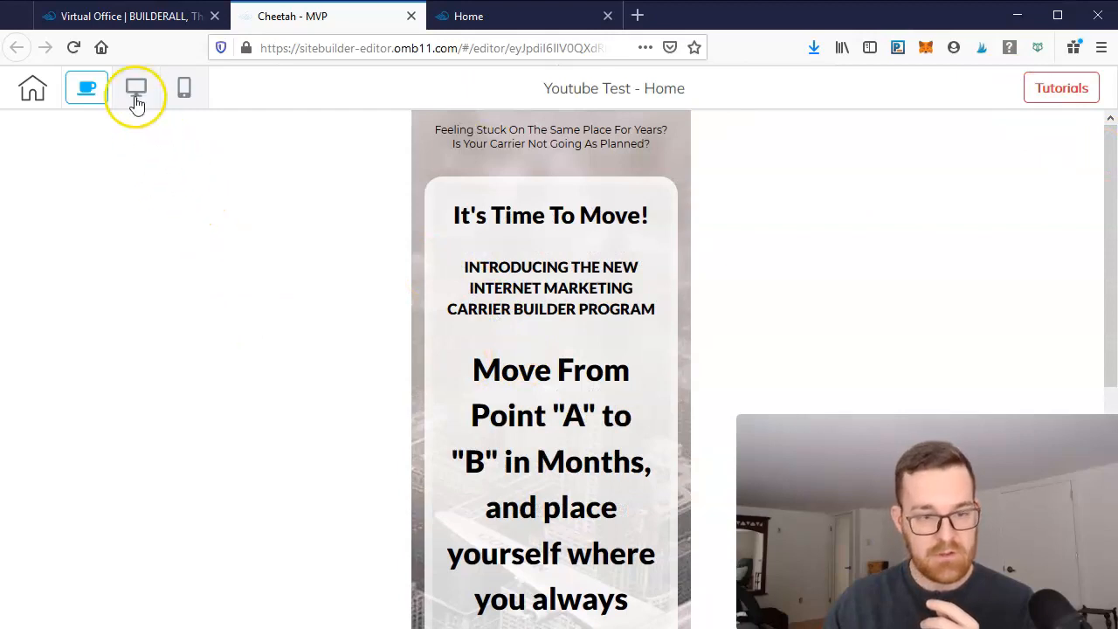
left_click(135, 91)
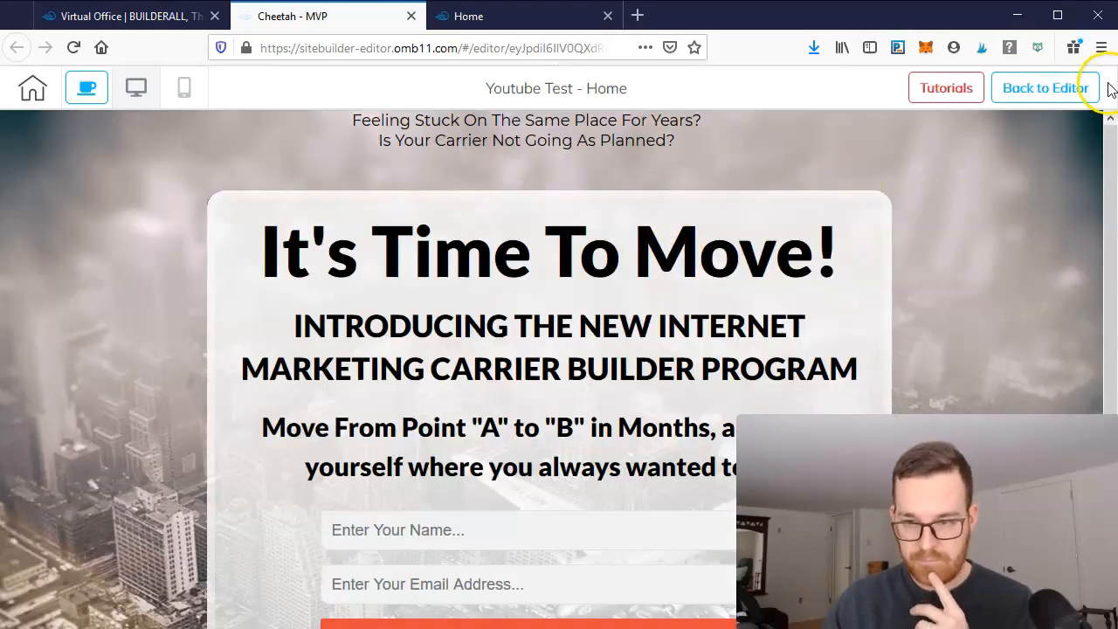
left_click(1039, 88)
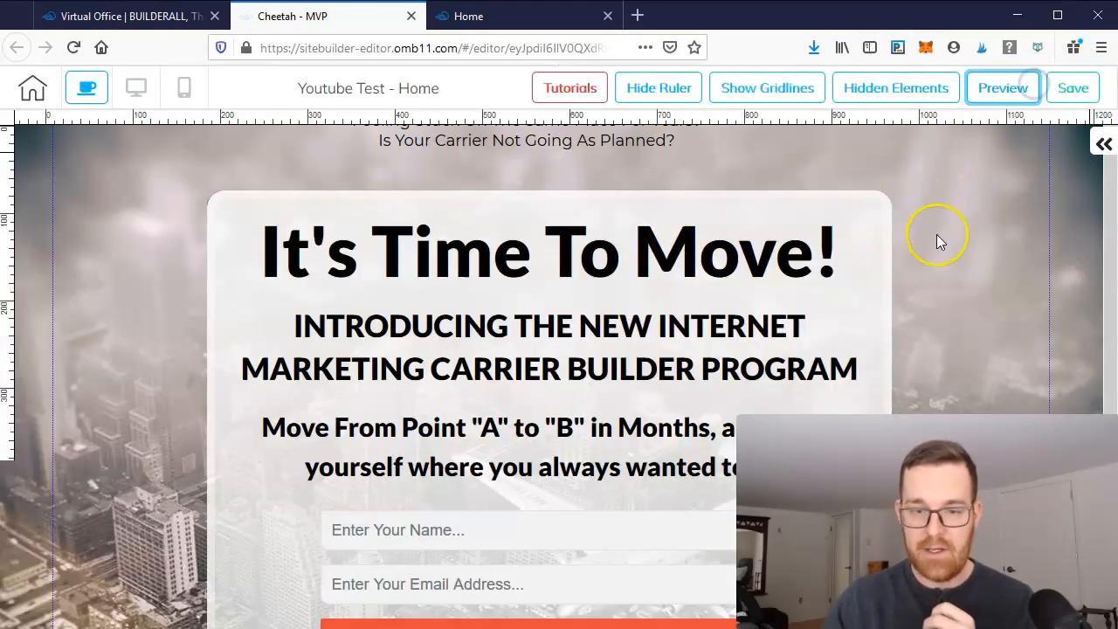
- Replace the main headline text with 'Hello, This is' followed by the presenter's first name
mouse_move(1116, 189)
left_mouse_down()
mouse_move(1101, 334)
mouse_move(1114, 187)
left_mouse_up()
left_click(563, 276)
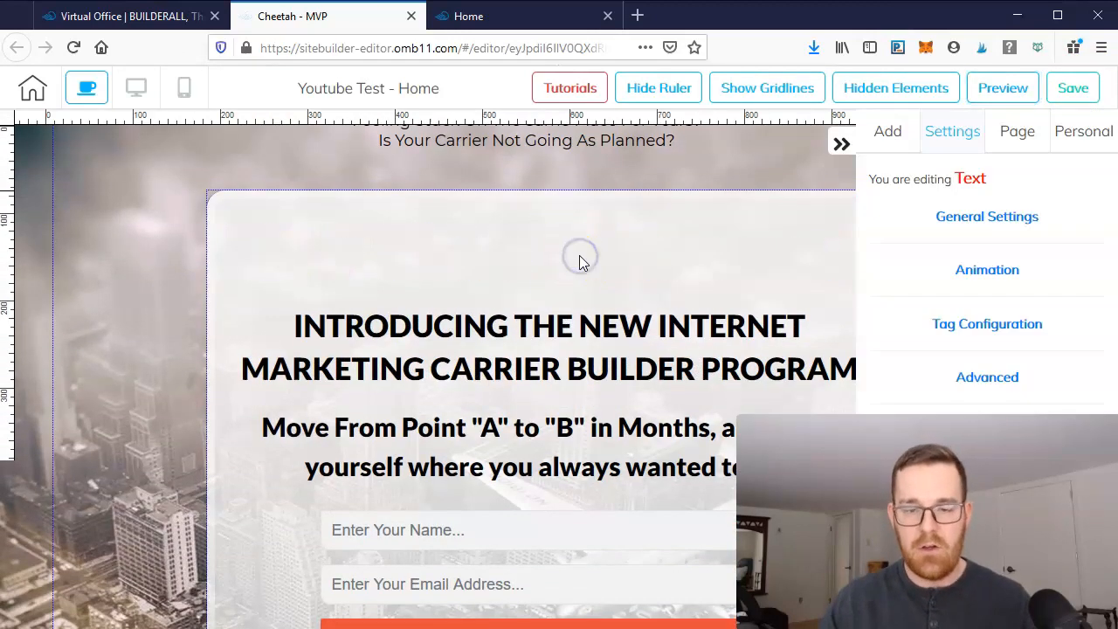
double_click(612, 257)
left_click(778, 233)
left_click_drag(805, 245, 265, 273)
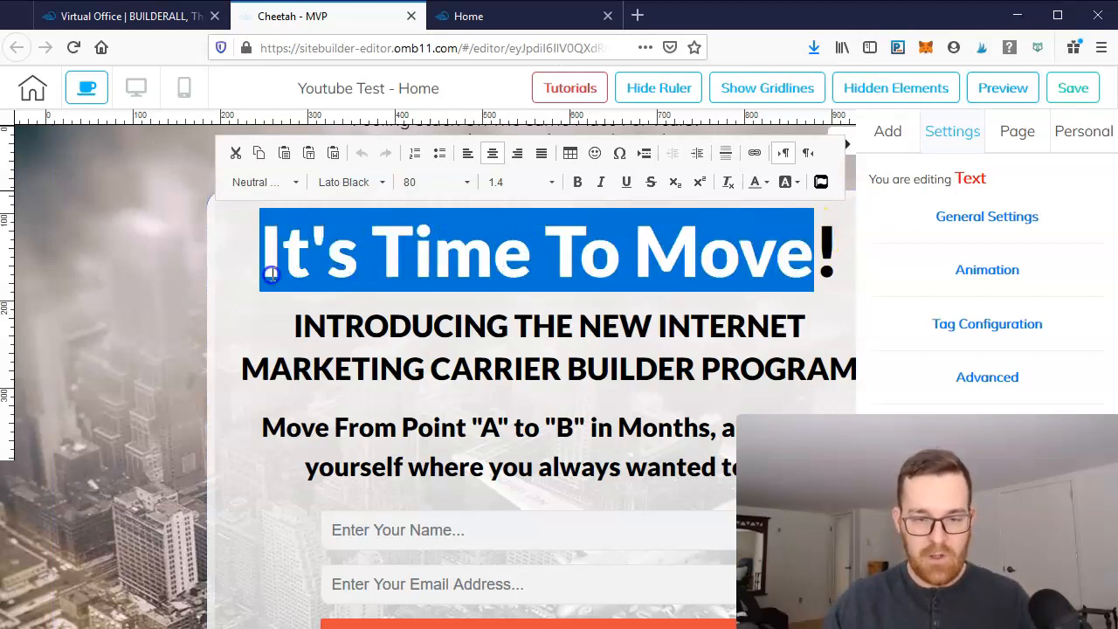
type("He")
type("llo, THis")
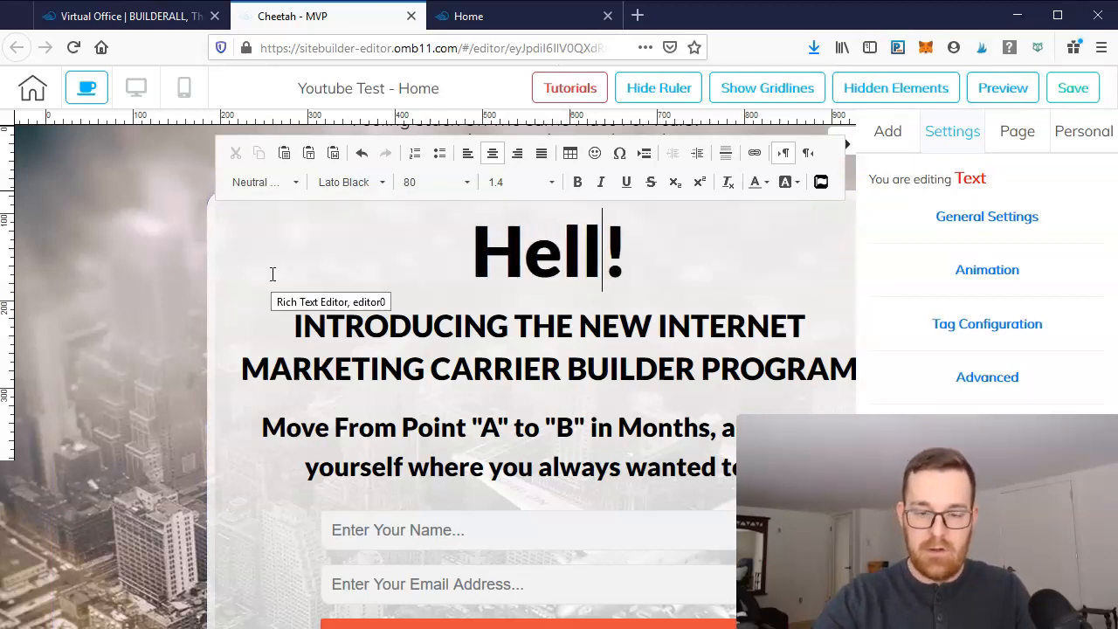
key("BackSpace")
key("BackSpace")
key("BackSpace")
key("BackSpace")
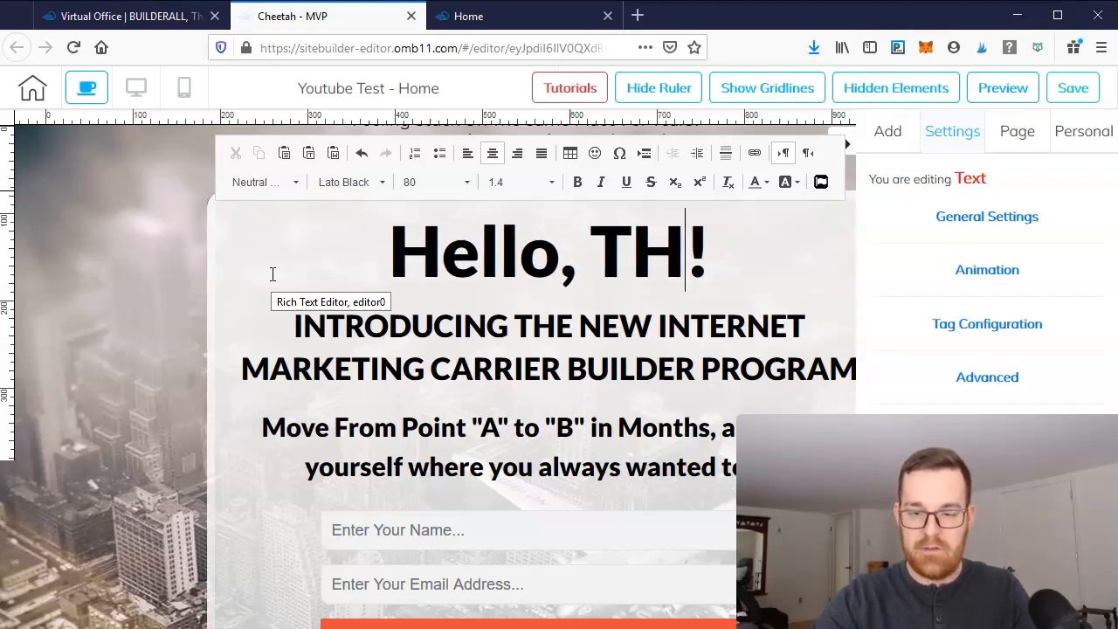
type("his is ")
type("SYlvi")
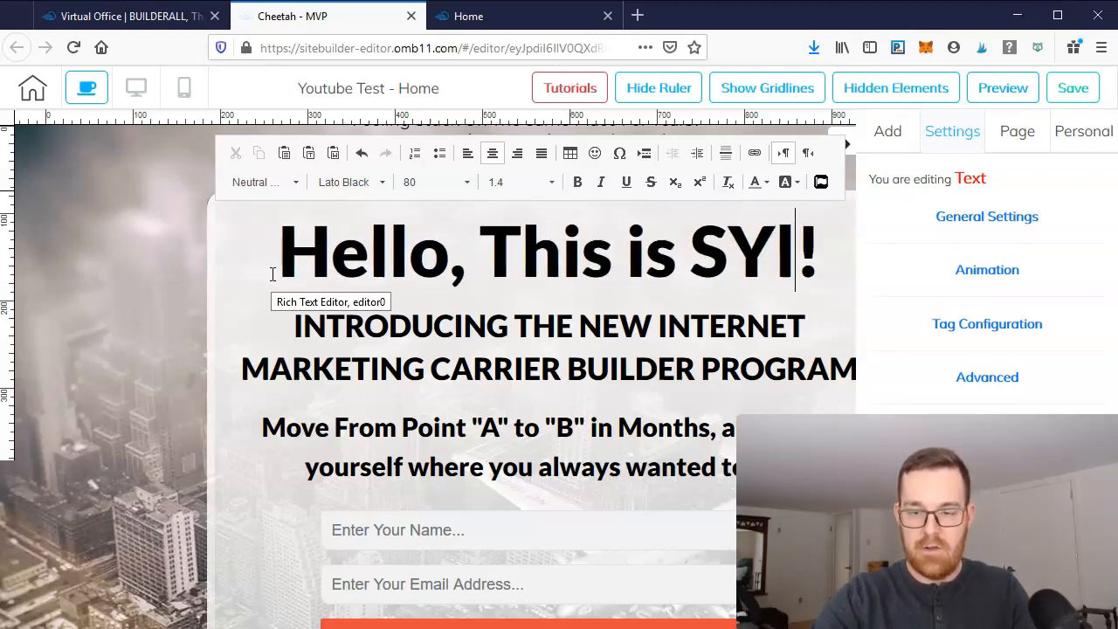
key("BackSpace")
key("BackSpace")
key("BackSpace")
key("BackSpace")
type("ylvain")
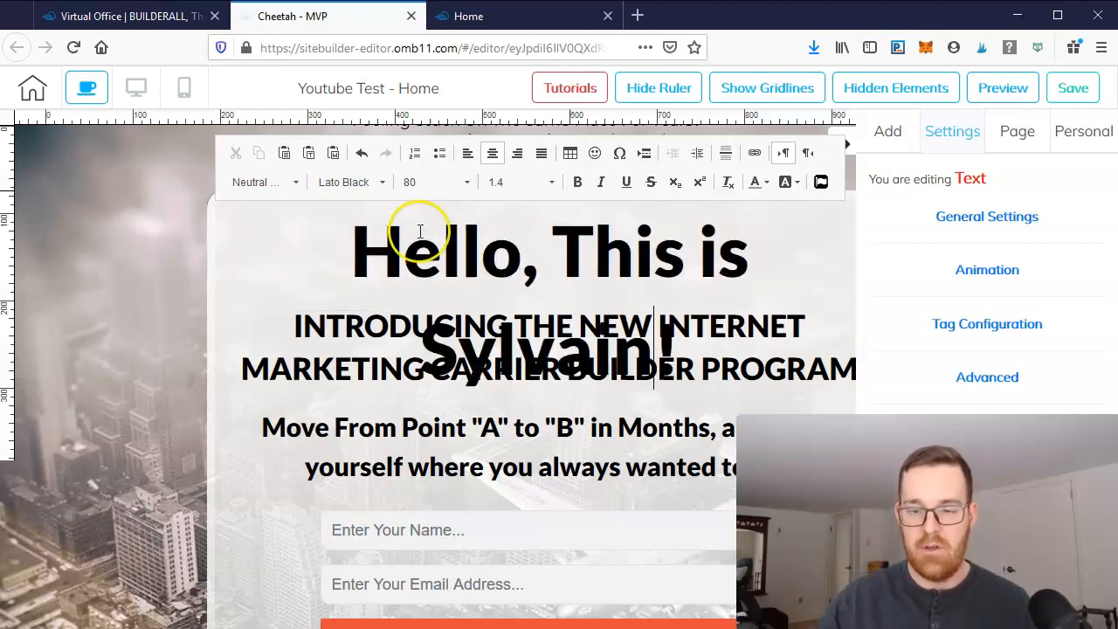
left_click(719, 395)
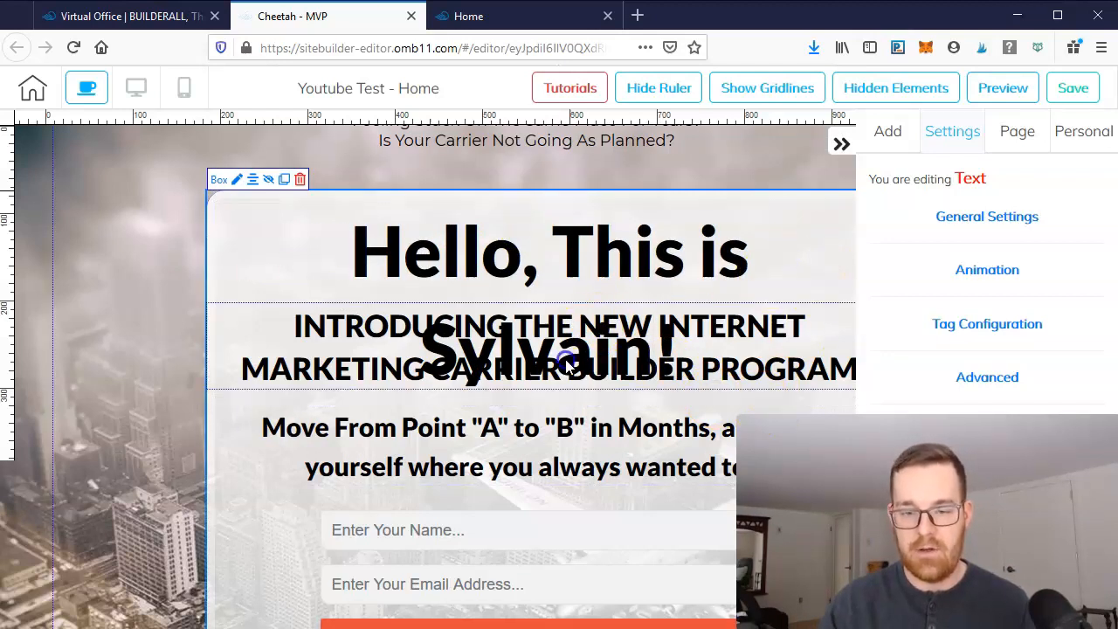
- Select the whole headline and set its font size to 72
double_click(574, 253)
left_click(576, 301)
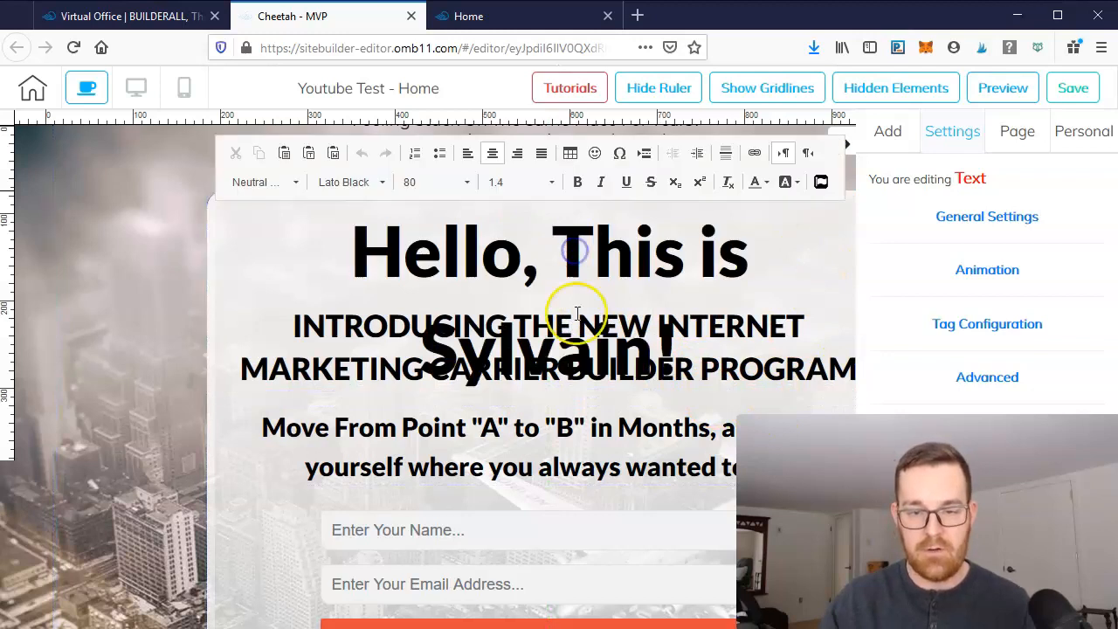
left_click_drag(666, 352, 292, 200)
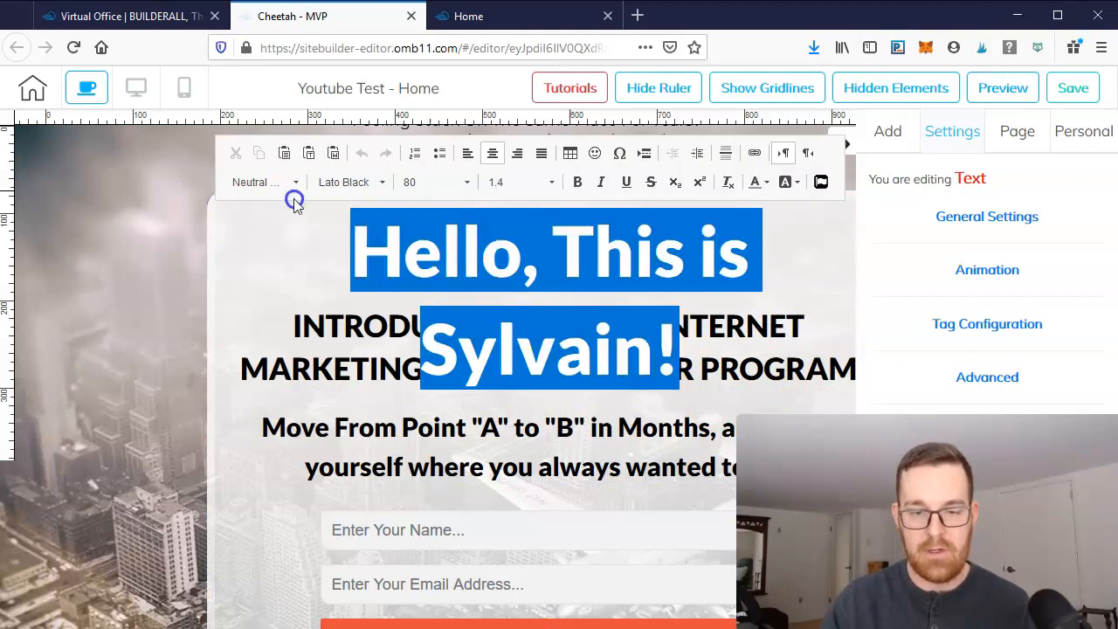
left_click(468, 183)
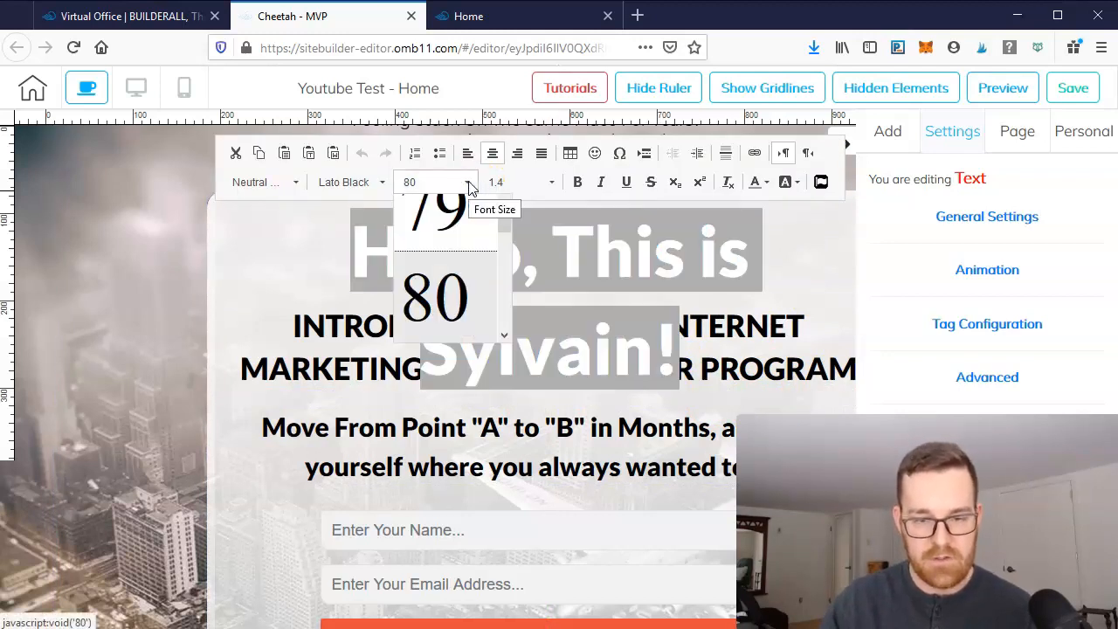
scroll(482, 279, "up", 2)
scroll(482, 285, "up", 6)
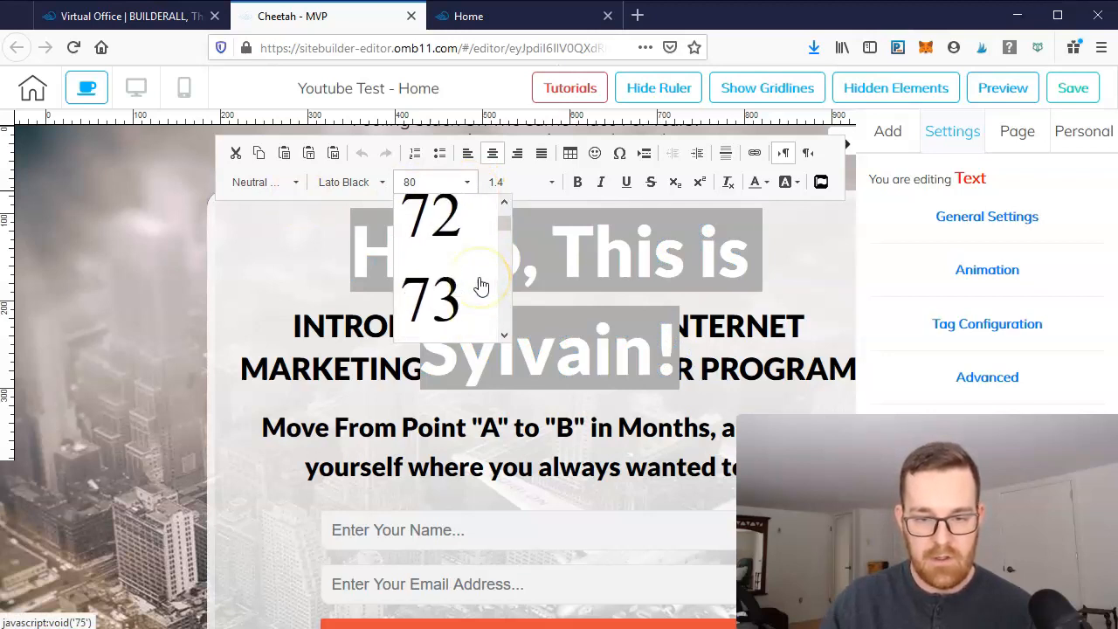
left_click(437, 310)
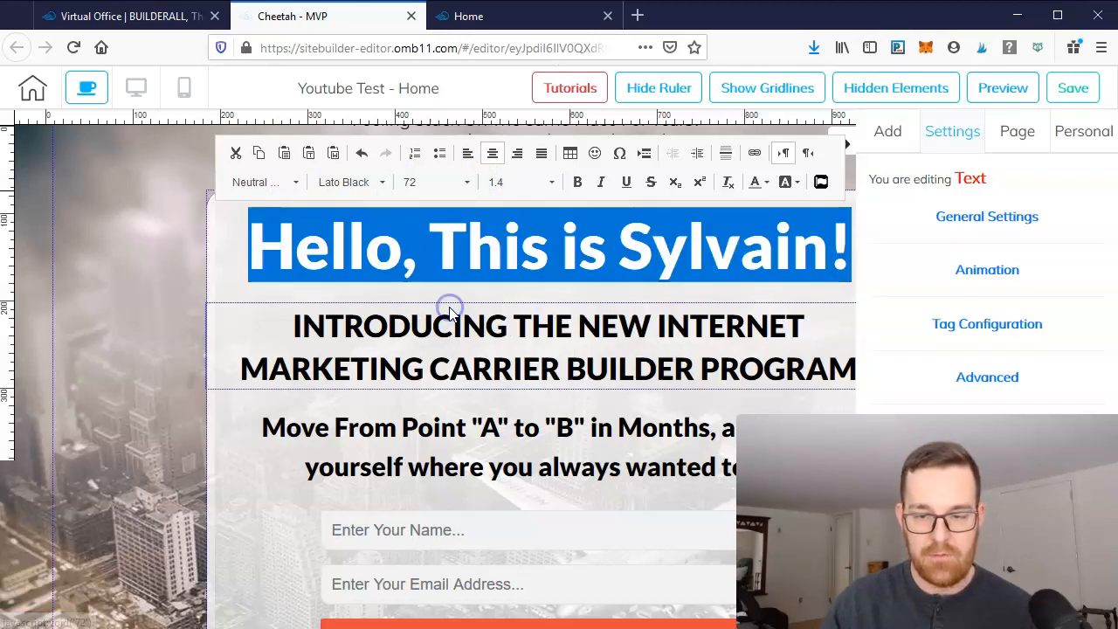
left_click(611, 294)
left_click(841, 146)
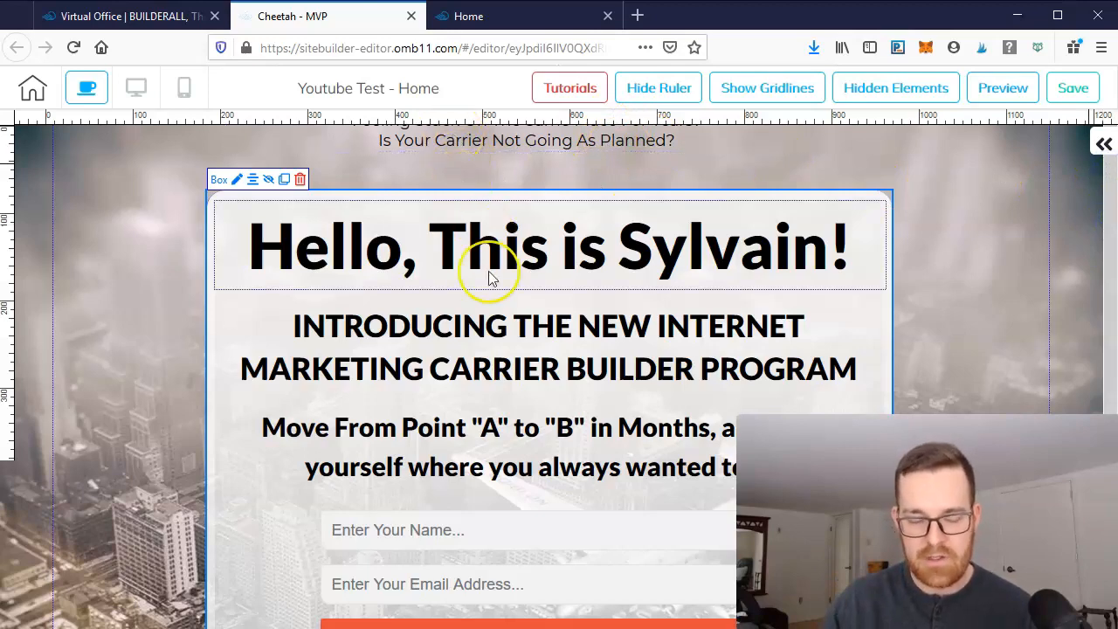
- Add a Contact Form element from the Elements list onto the optin section
scroll(524, 331, "down", 3)
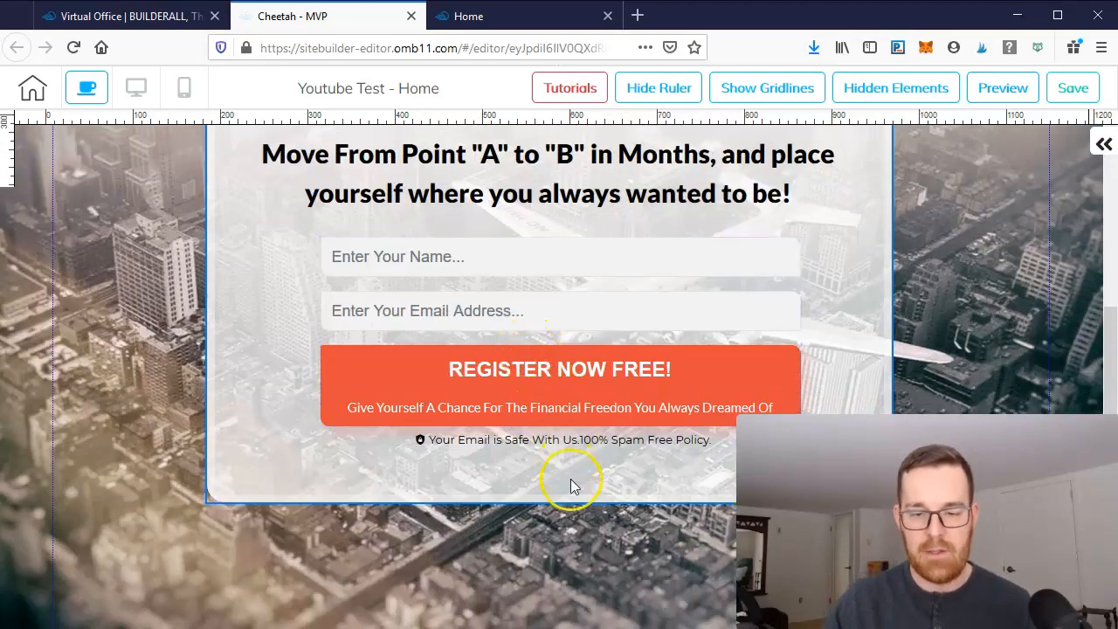
scroll(569, 476, "up", 3)
scroll(518, 379, "down", 3)
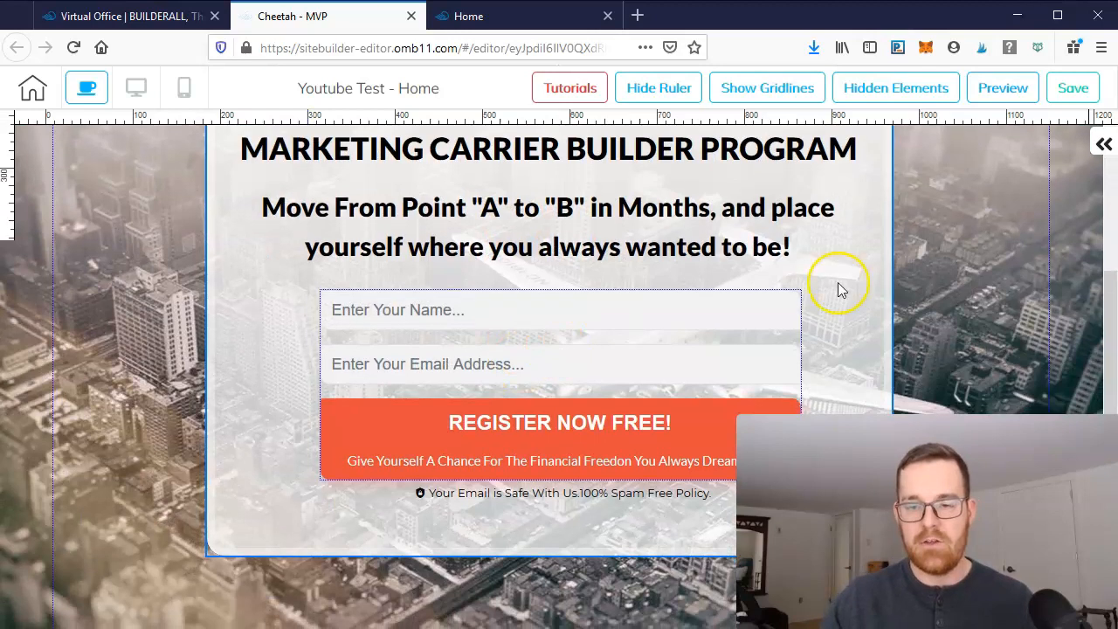
left_click(1103, 144)
scroll(962, 337, "down", 1)
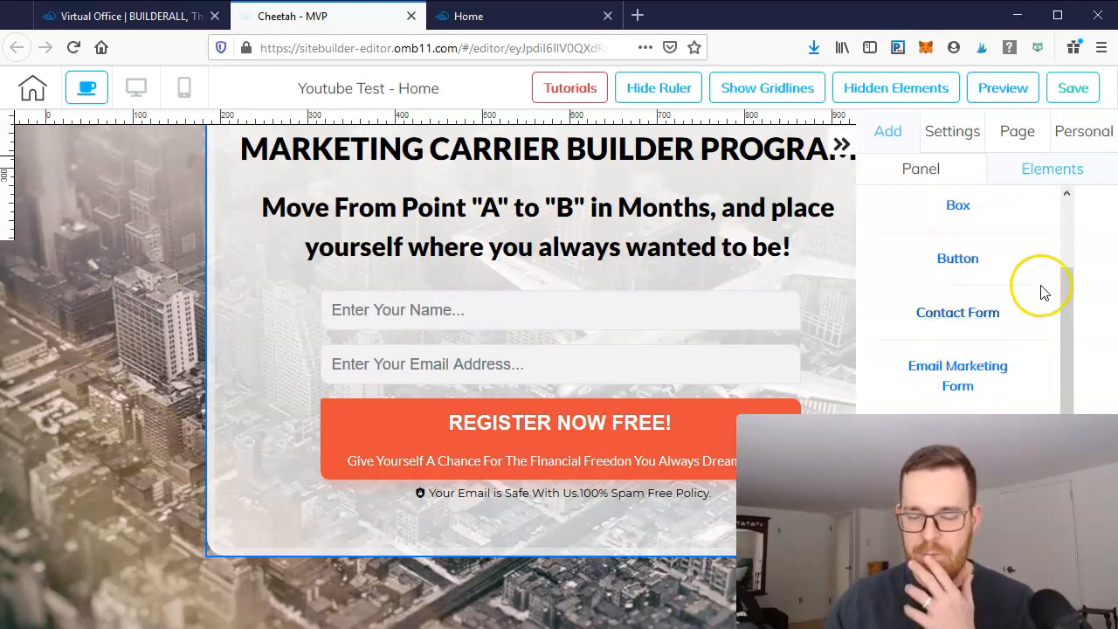
left_click_drag(1073, 305, 1076, 394)
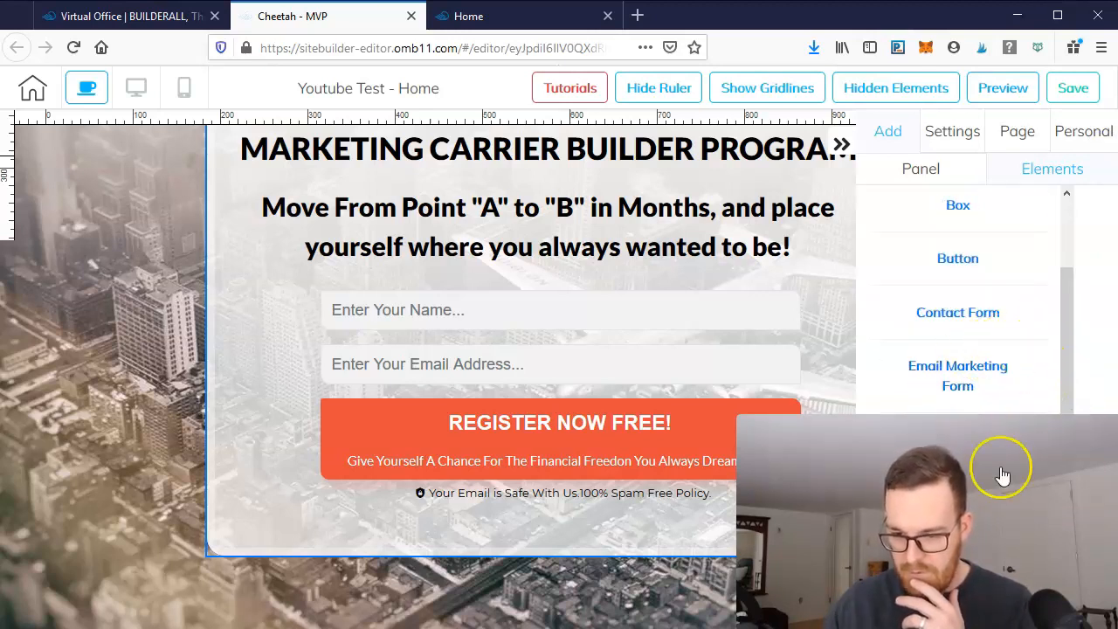
left_click_drag(1061, 342, 1068, 279)
scroll(1074, 349, "down", 3)
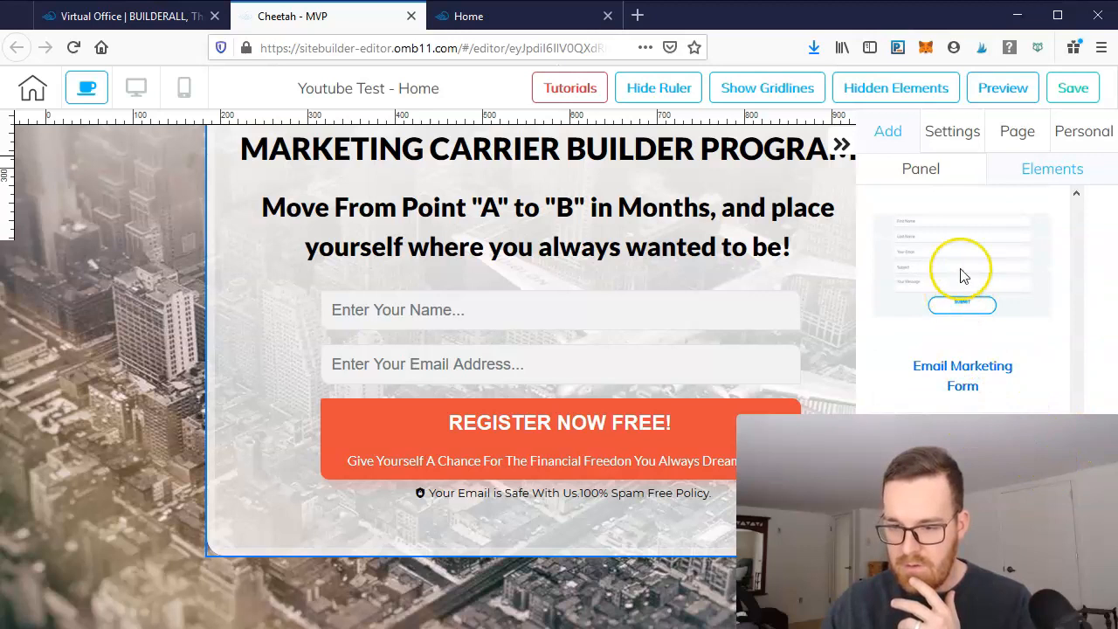
left_click_drag(961, 275, 681, 521)
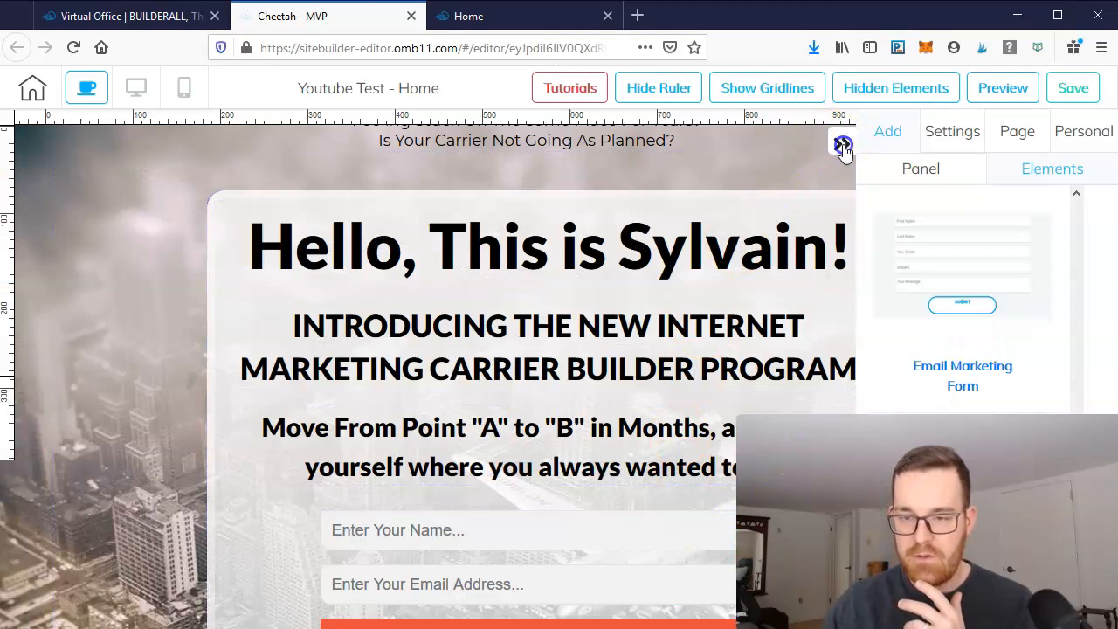
- Move the contact form up over the existing optin form in the section
left_click(841, 145)
scroll(943, 288, "down", 4)
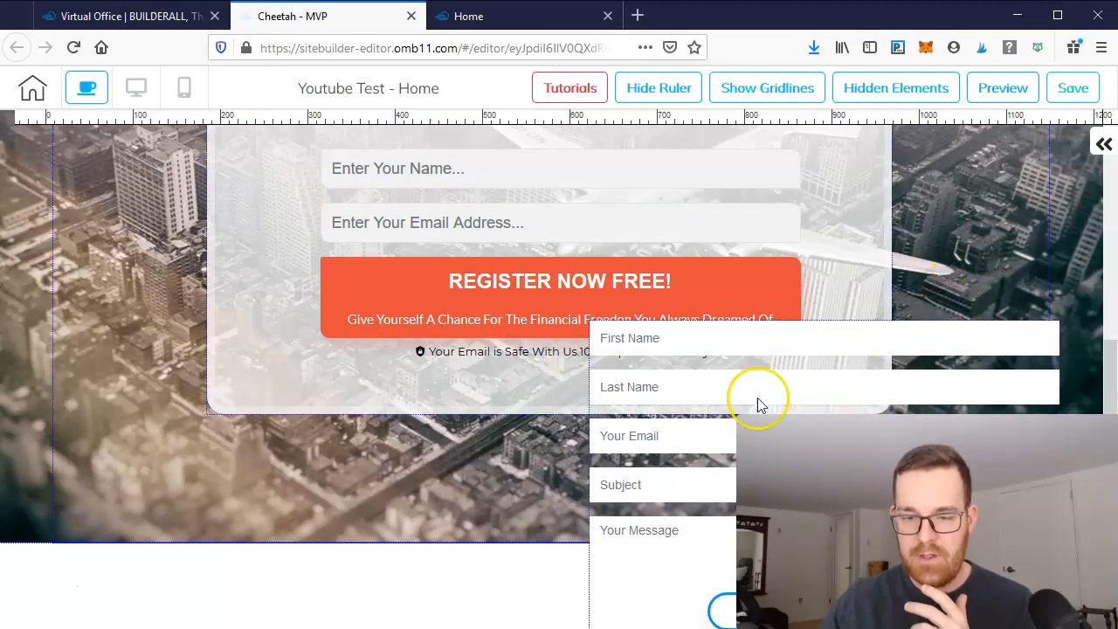
left_click_drag(681, 522, 388, 470)
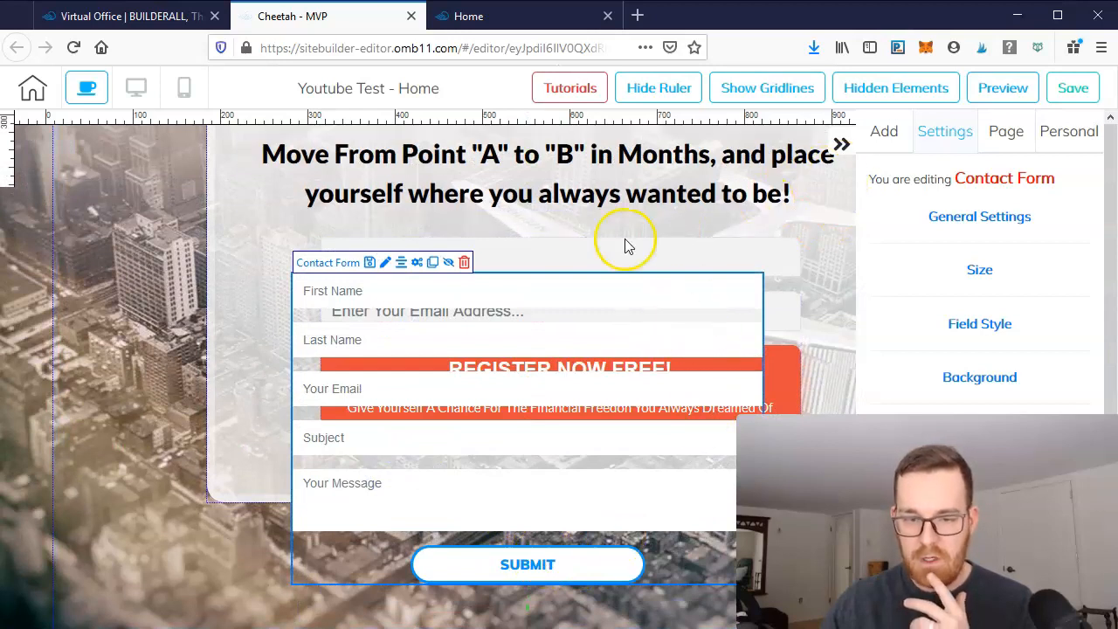
- Select the MailingBoss optin form and delete it
left_click(464, 271)
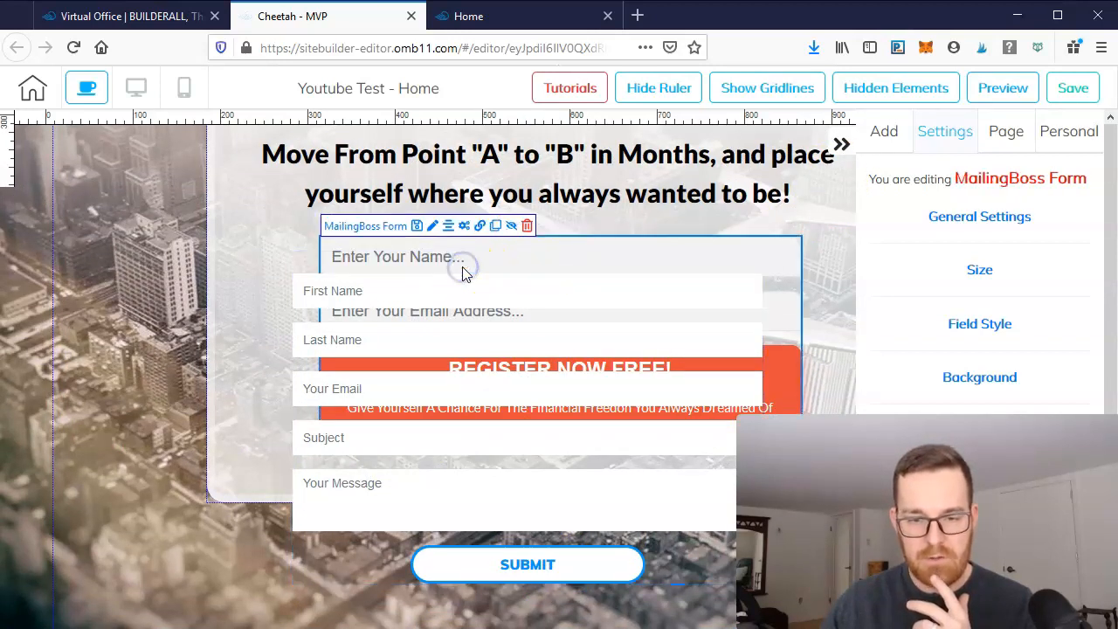
left_click(528, 227)
left_click(745, 376)
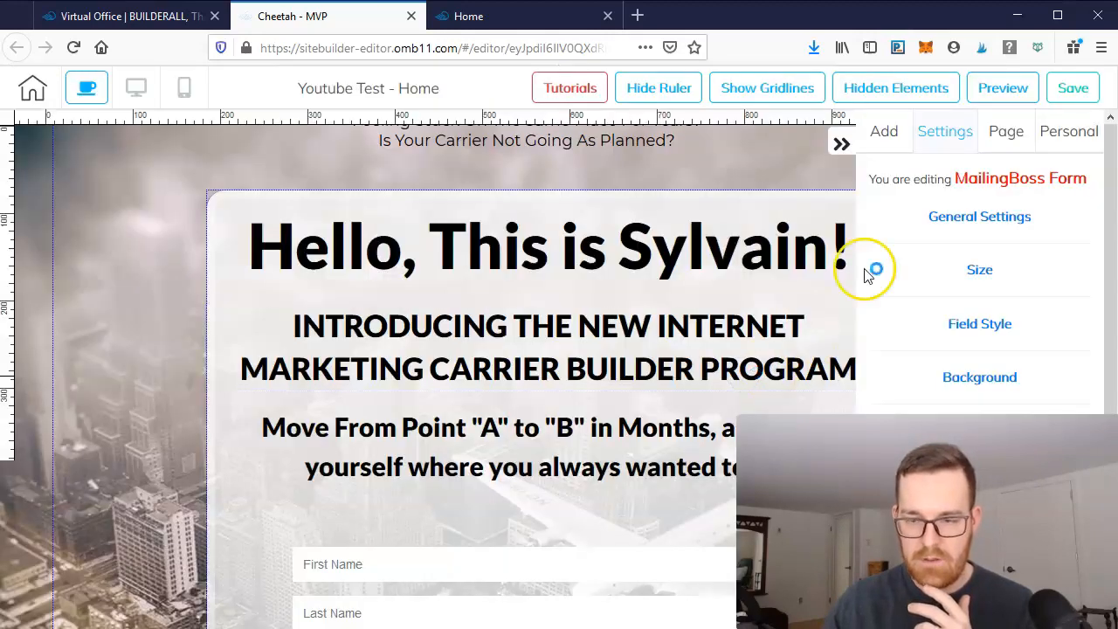
left_click(842, 145)
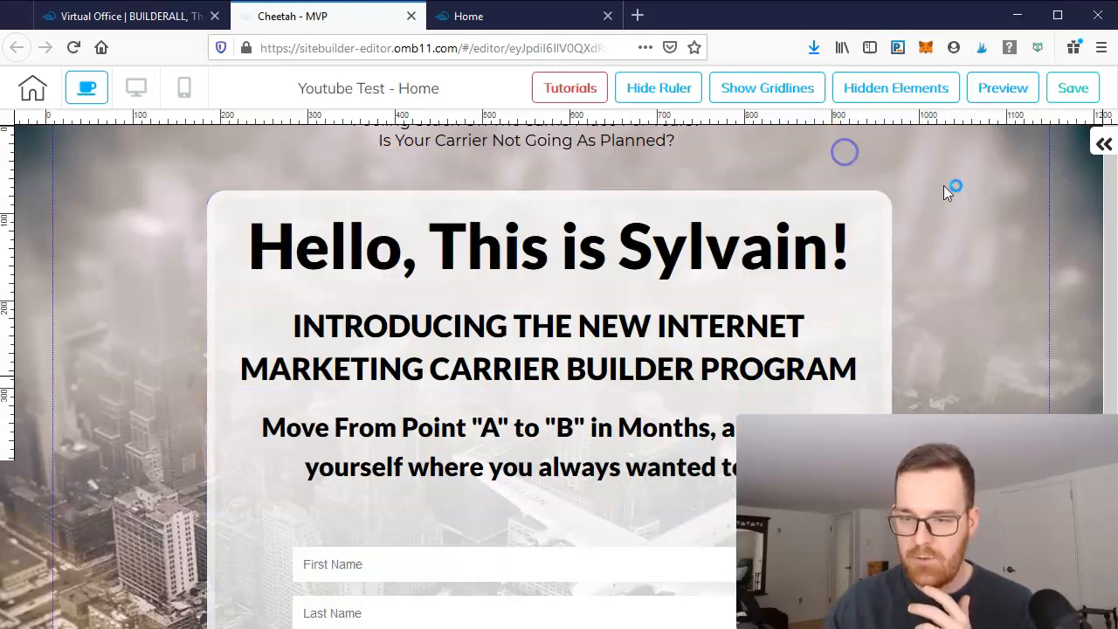
left_click(1098, 143)
left_click(930, 172)
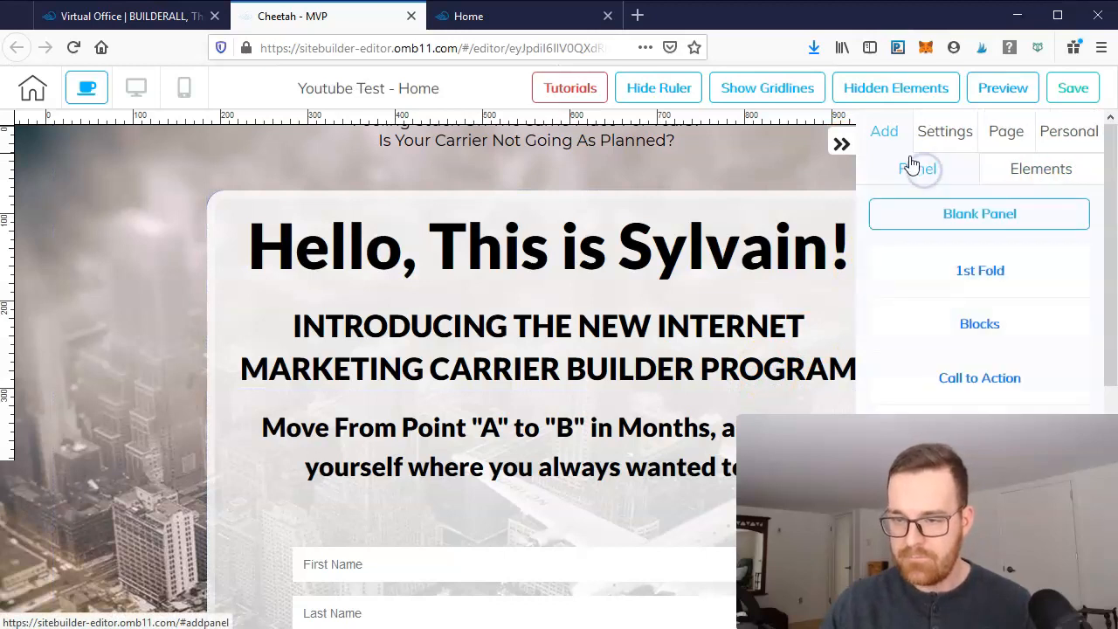
left_click(1050, 166)
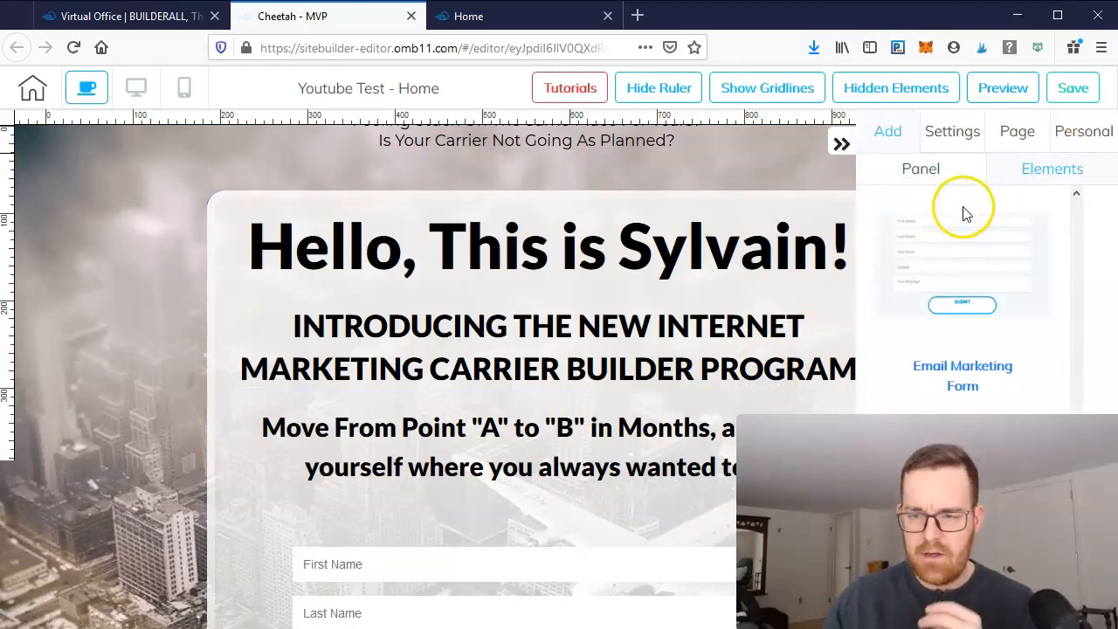
left_click(921, 172)
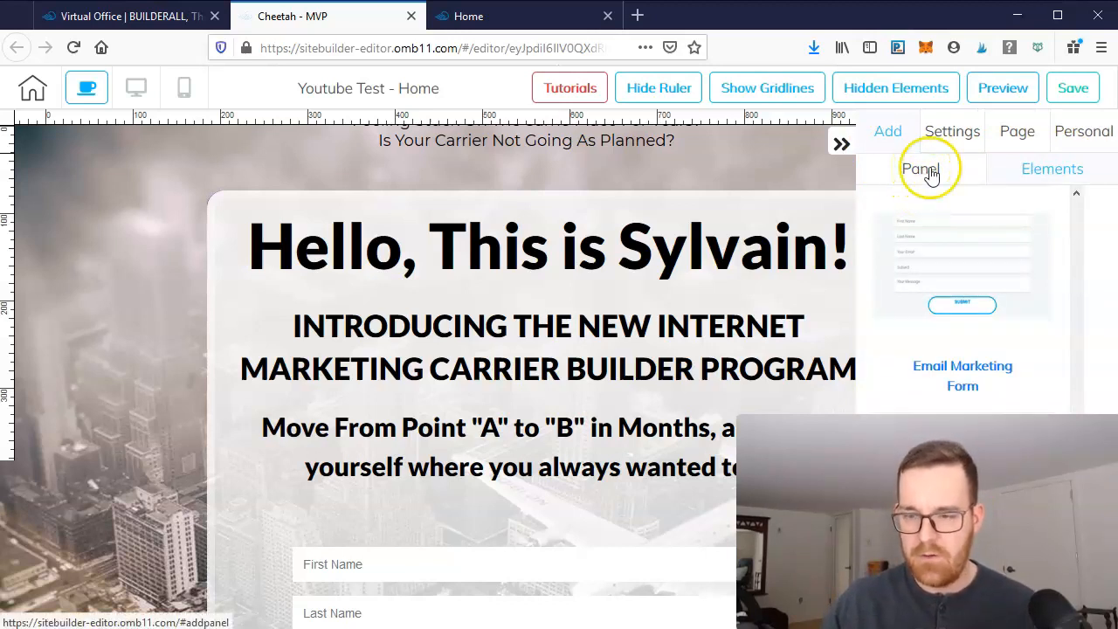
left_click(845, 141)
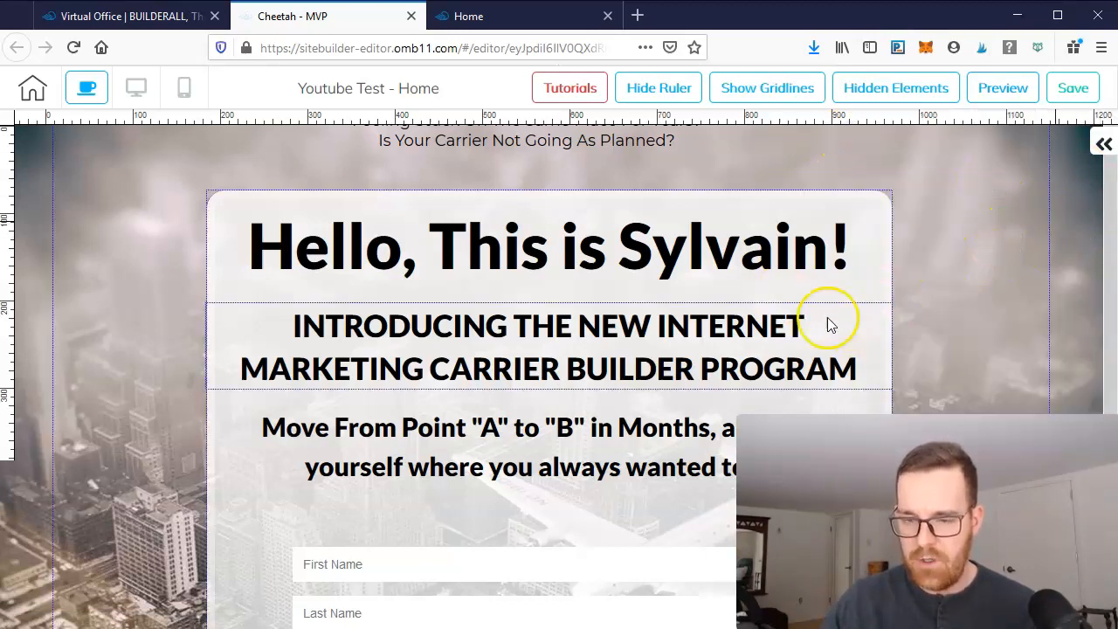
left_click(1103, 145)
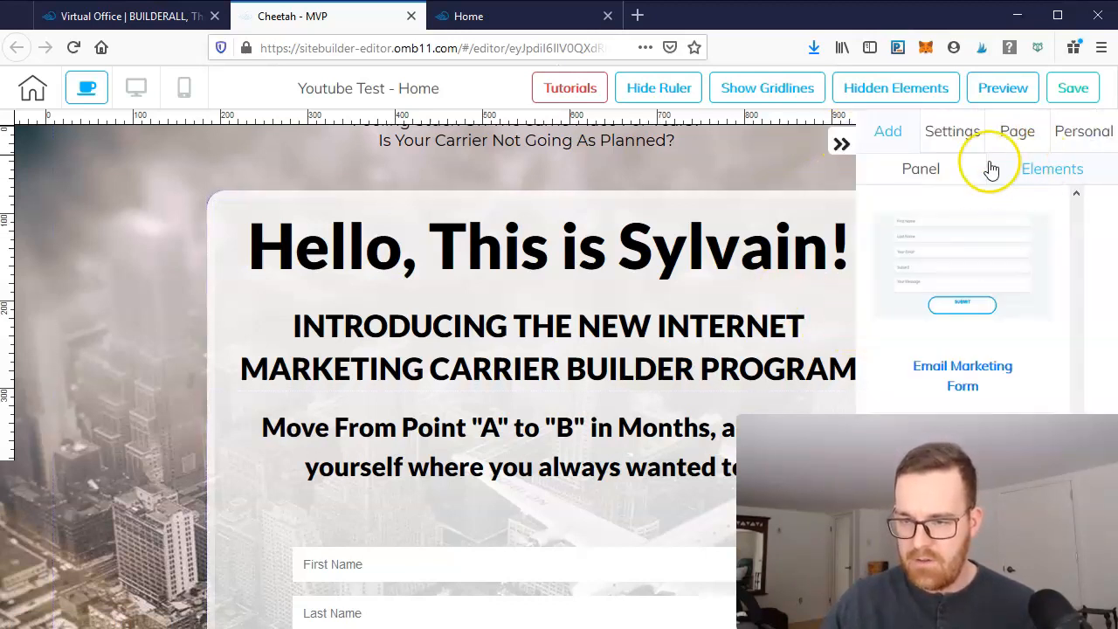
- Add the Footers - 06 panel template from the Footer category to the bottom of the page
left_click(924, 171)
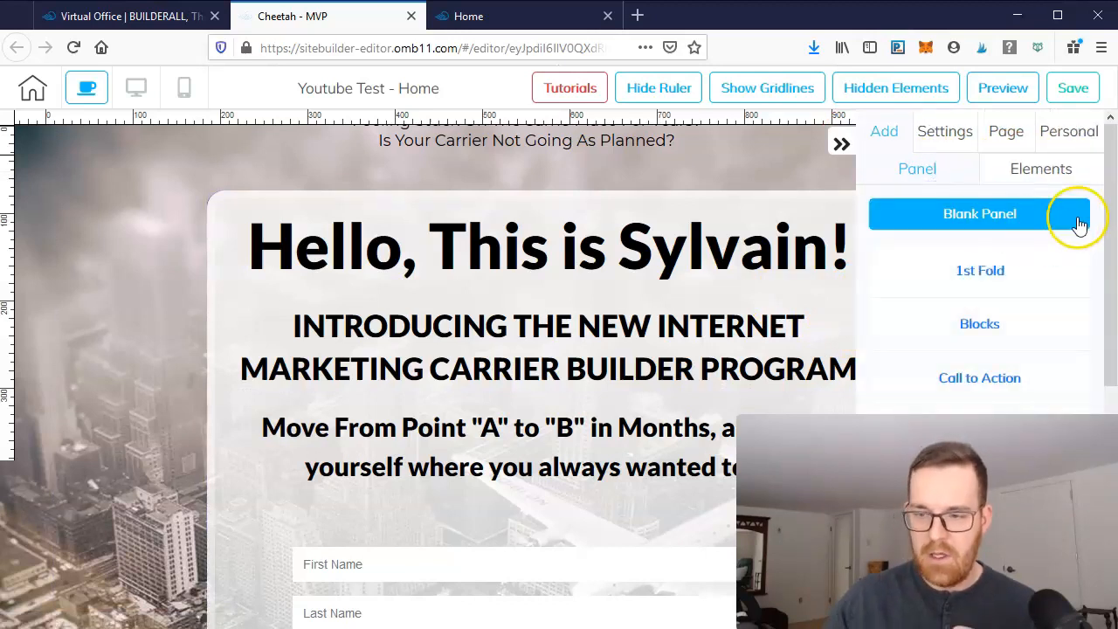
left_click_drag(1098, 180, 1096, 301)
scroll(1036, 332, "down", 5)
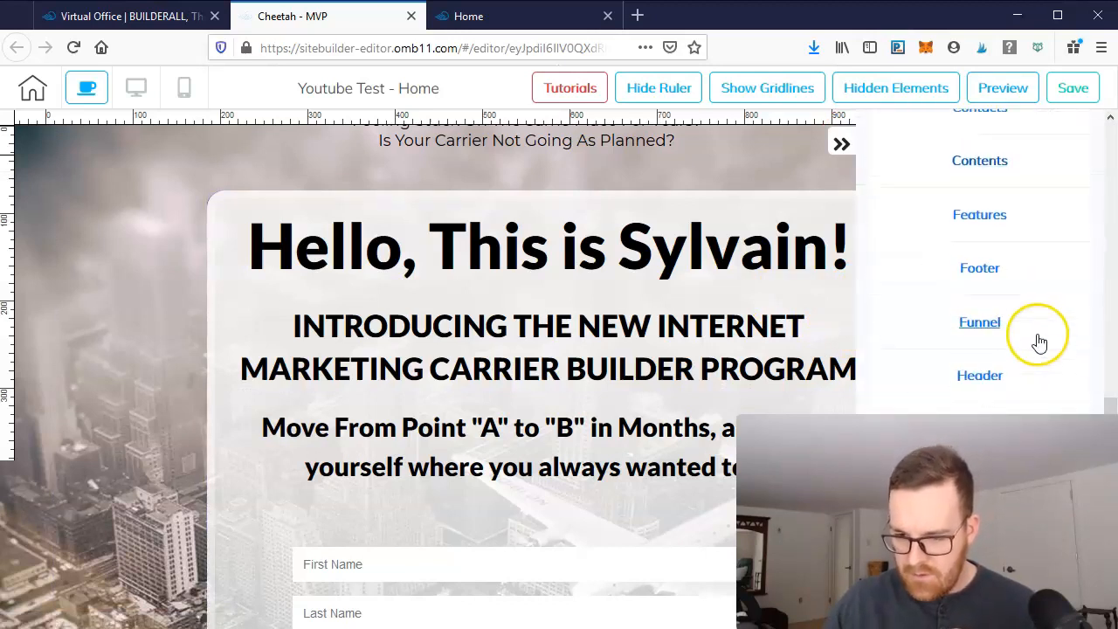
left_click(979, 268)
scroll(988, 371, "down", 5)
scroll(993, 362, "down", 3)
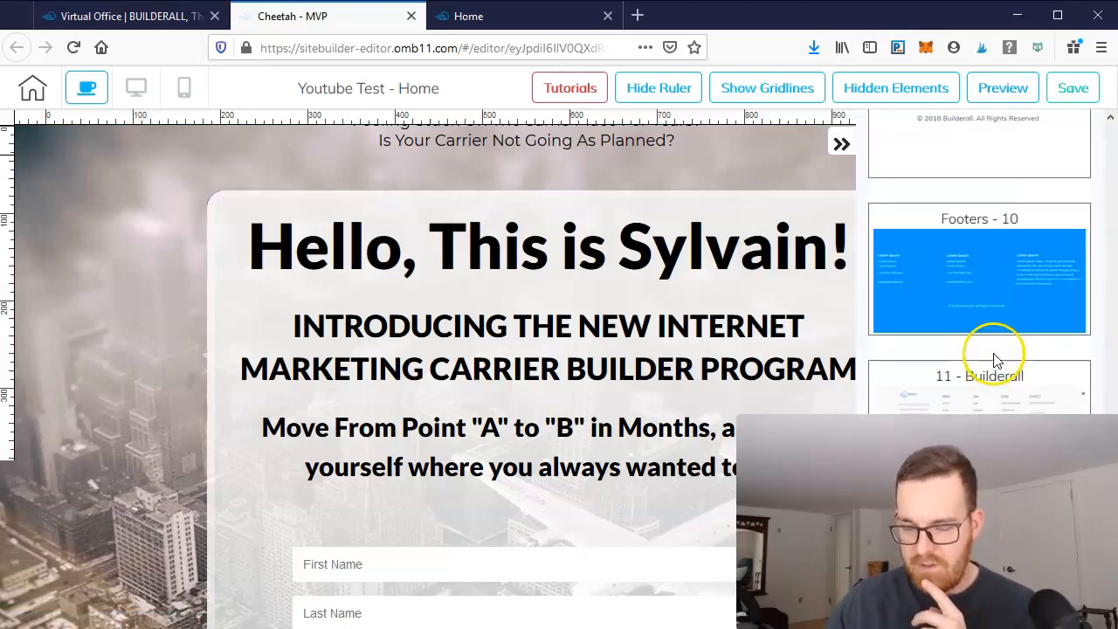
scroll(995, 360, "up", 3)
left_click_drag(879, 179, 444, 596)
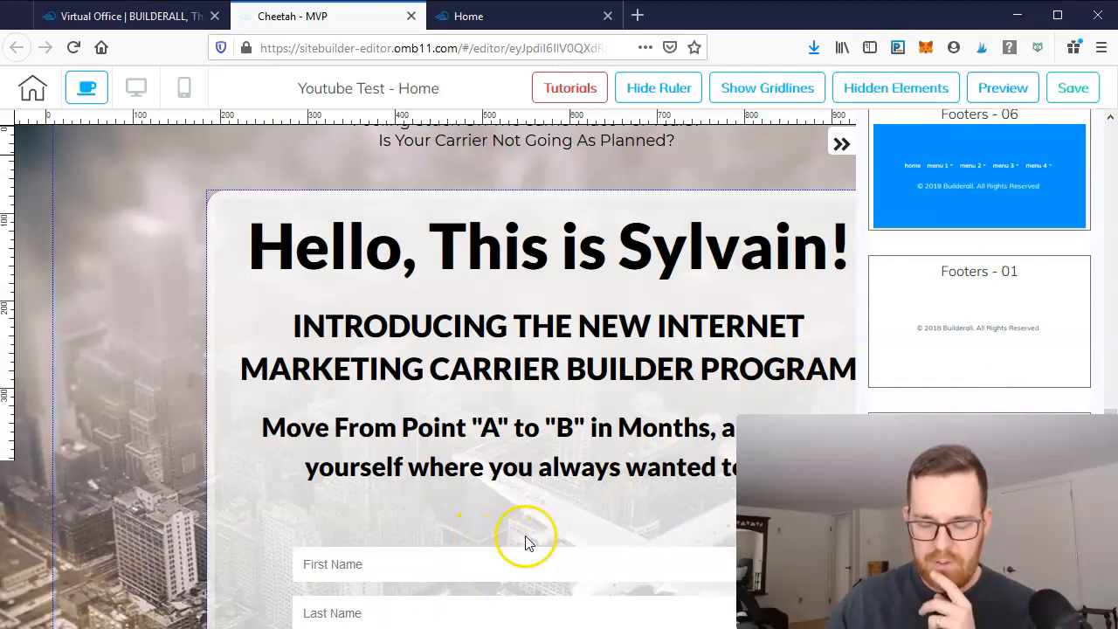
- Scroll the page to review the newly added footer below the contact form
left_click(840, 142)
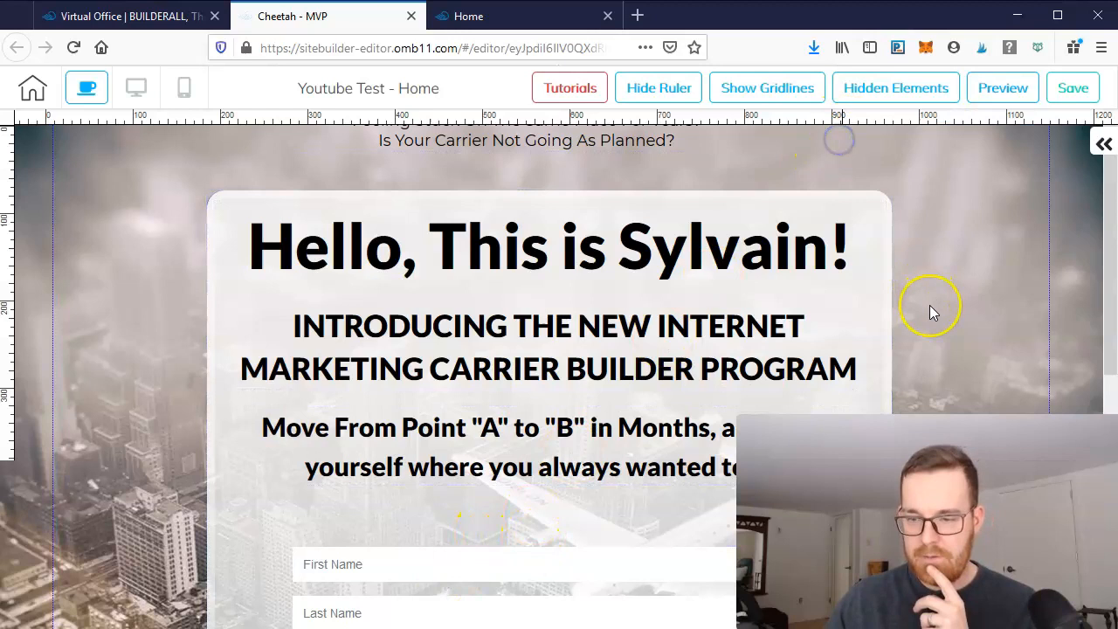
scroll(931, 314, "down", 5)
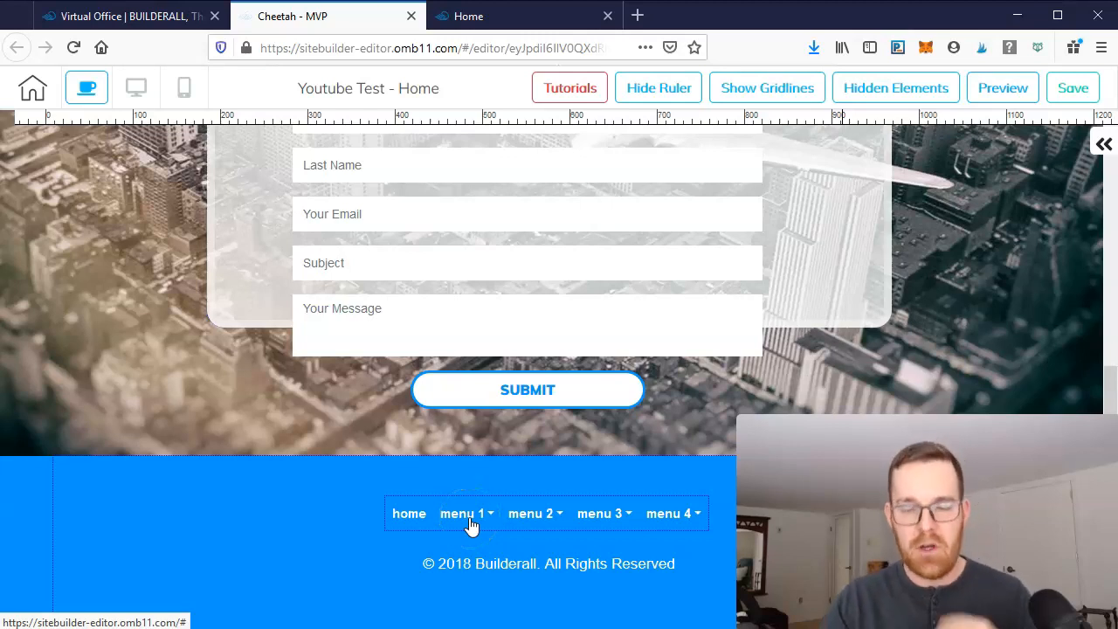
scroll(464, 175, "up", 5)
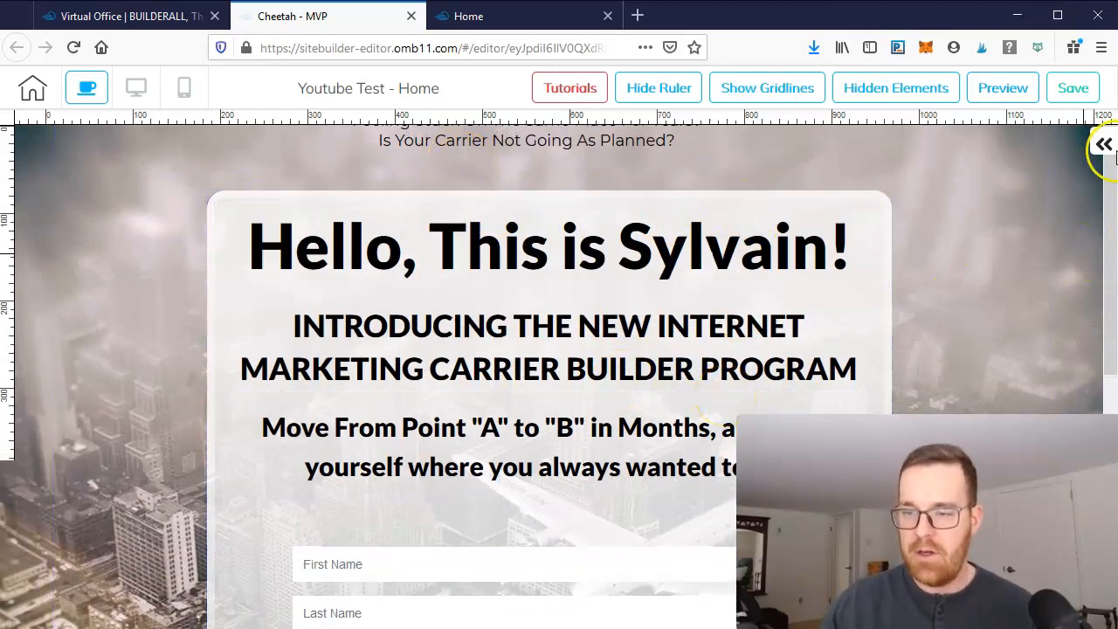
left_click(1105, 141)
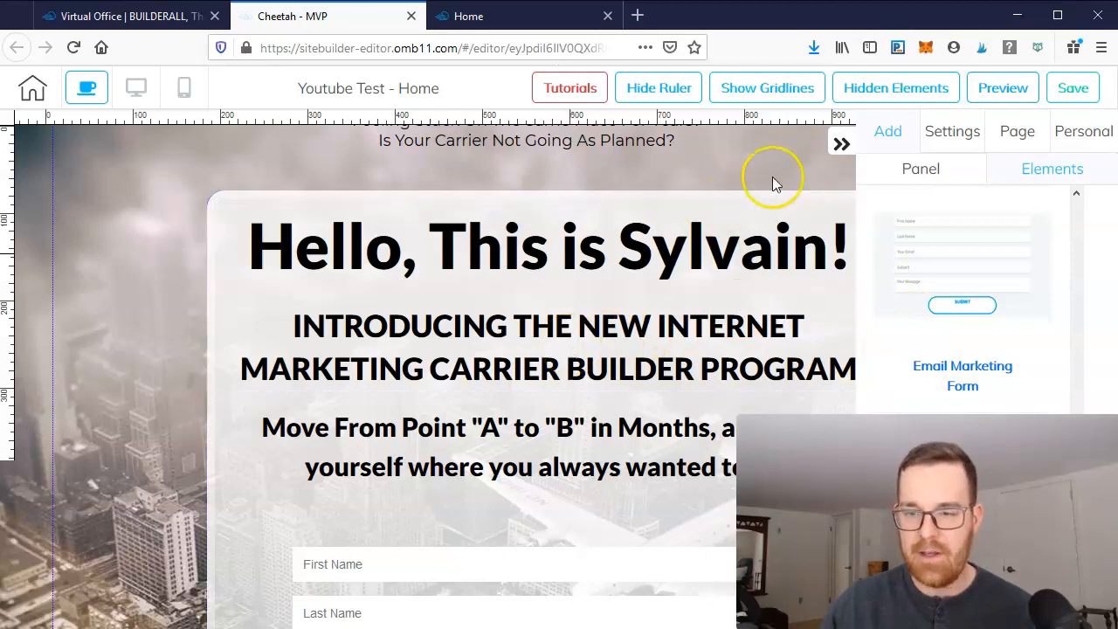
left_click(841, 144)
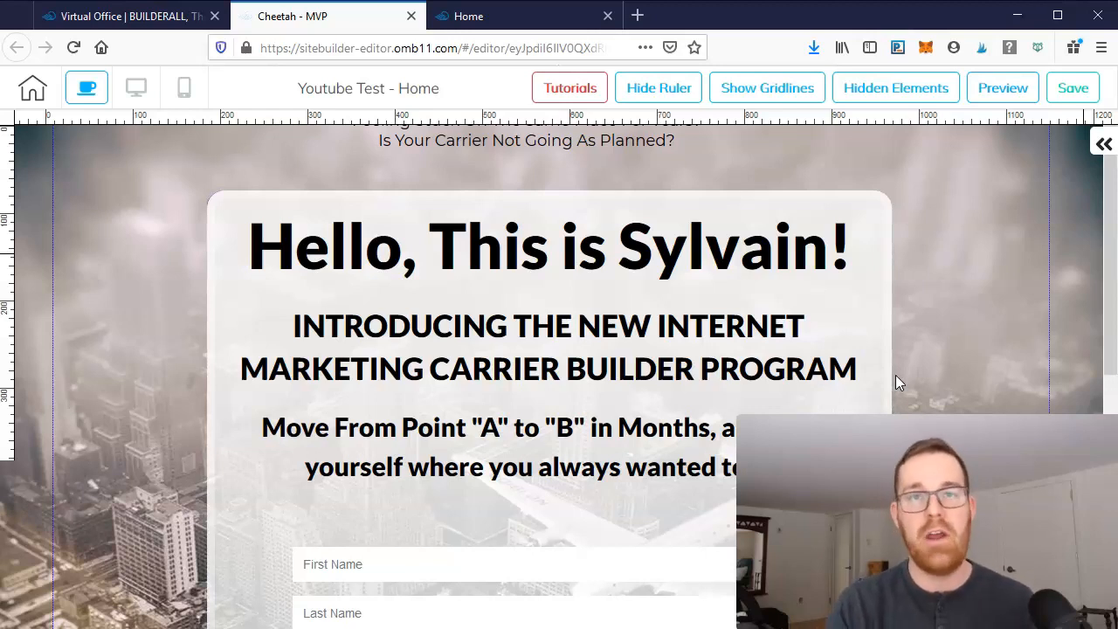
left_click(828, 187)
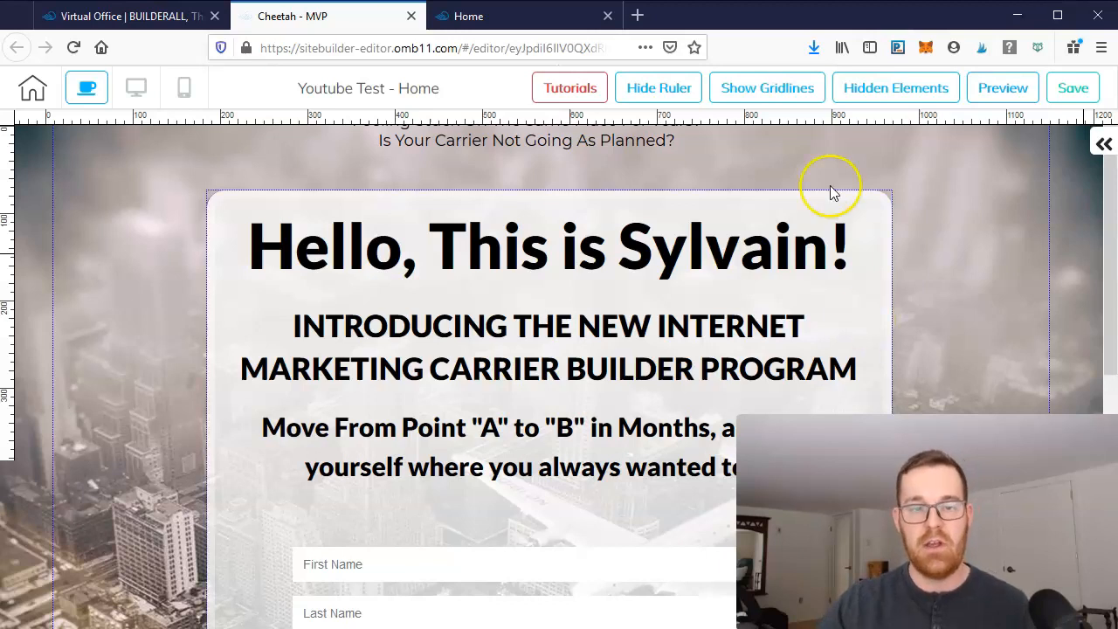
- Switch to the Home tab to review the existing live optin page, then return to the editor tab
left_click(531, 15)
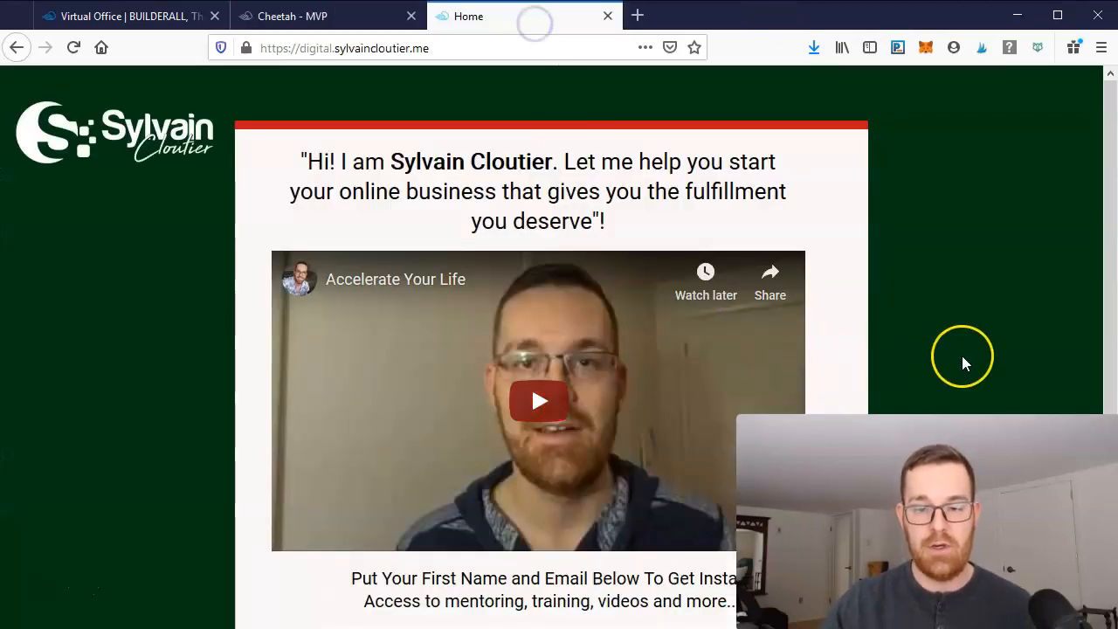
scroll(961, 357, "down", 3)
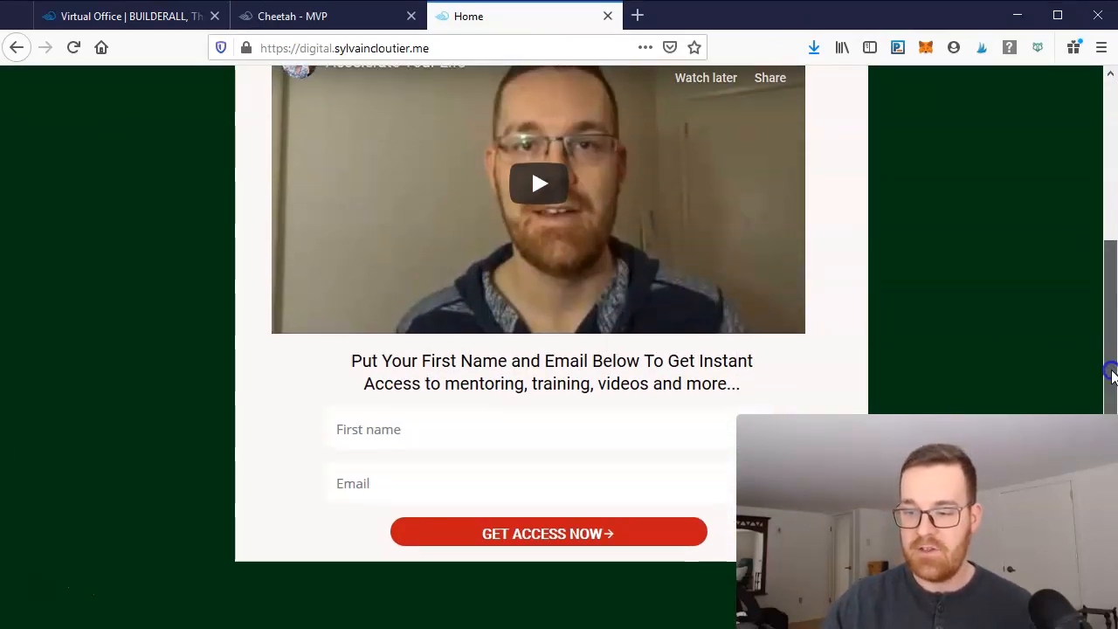
scroll(1110, 362, "up", 3)
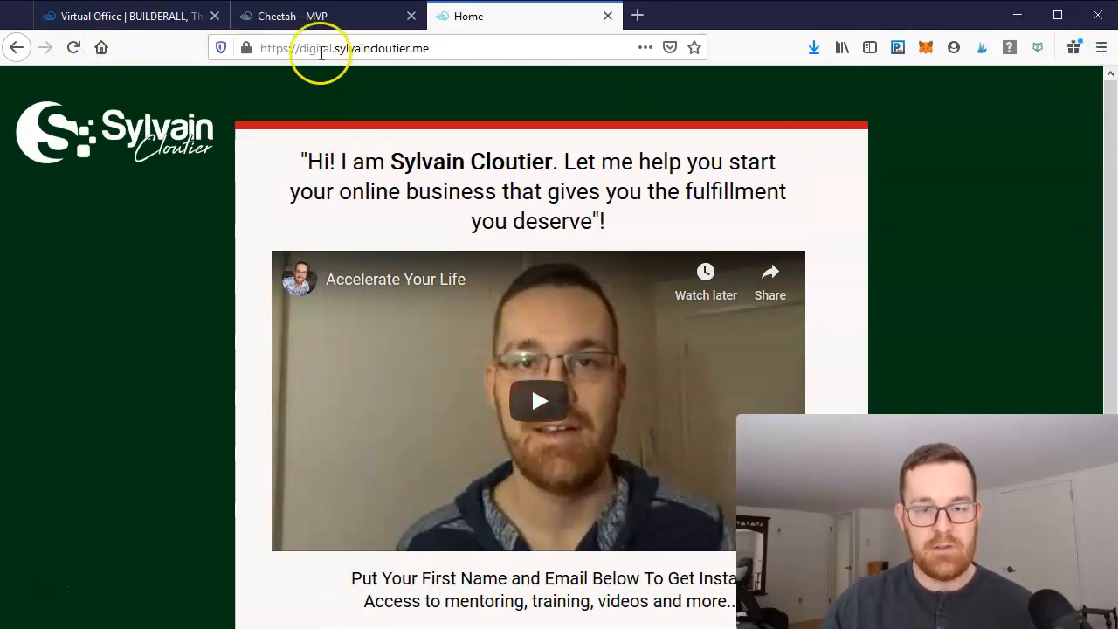
left_click(314, 17)
left_click(512, 15)
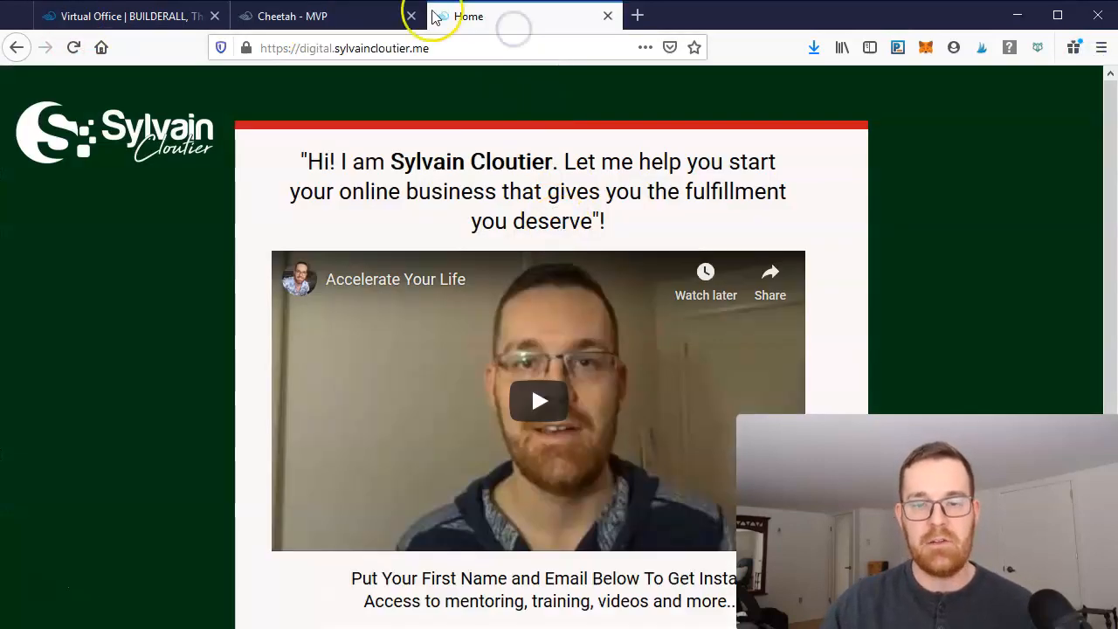
left_click(291, 16)
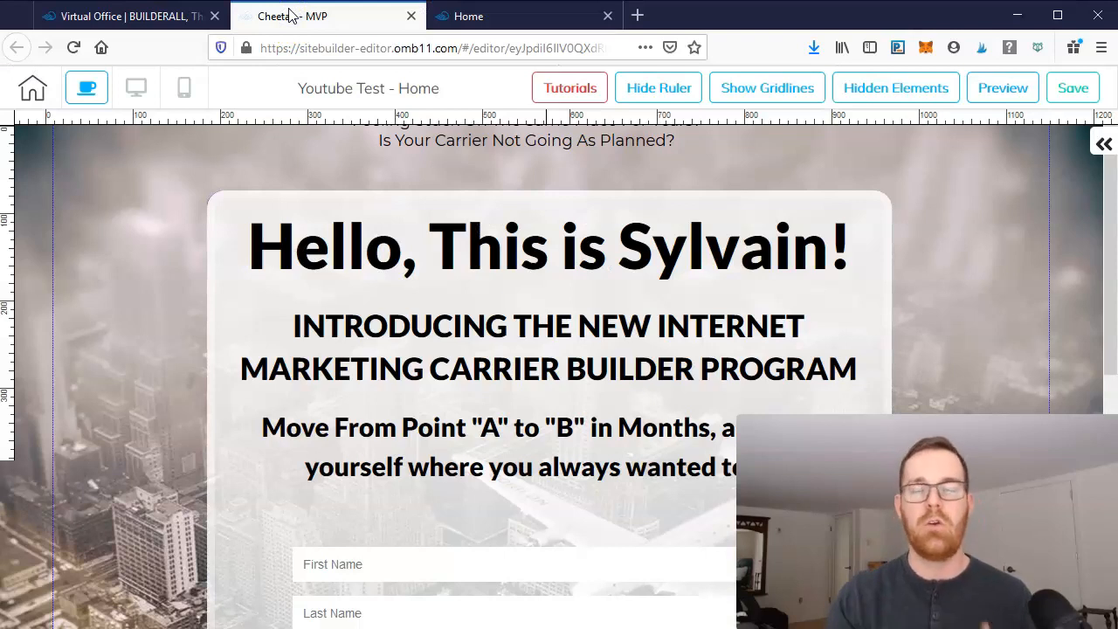